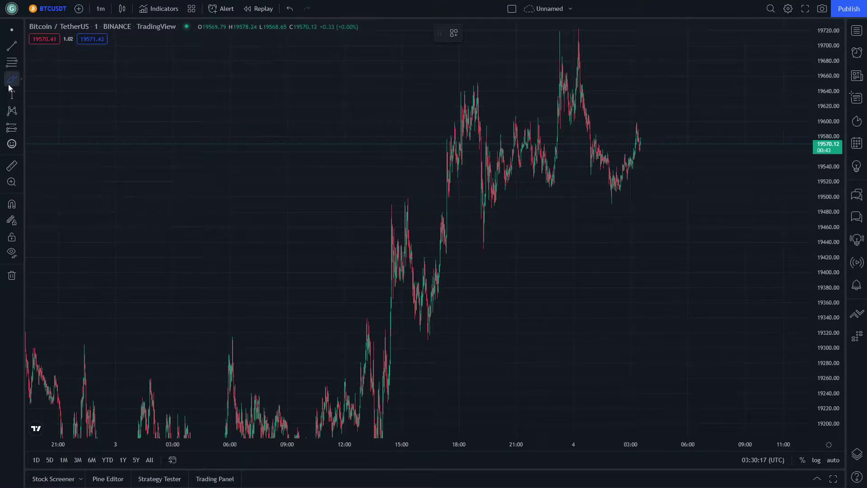
scroll(301, 188, right, 3)
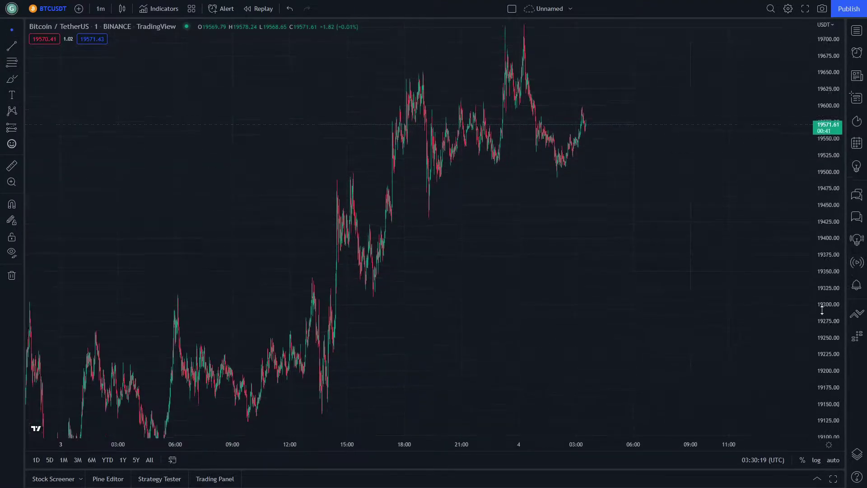
- Draw a blue horizontal level across the chart near 19275 with the Trend Line tool
drag(581, 278, 618, 264)
scroll(618, 264, left, 3)
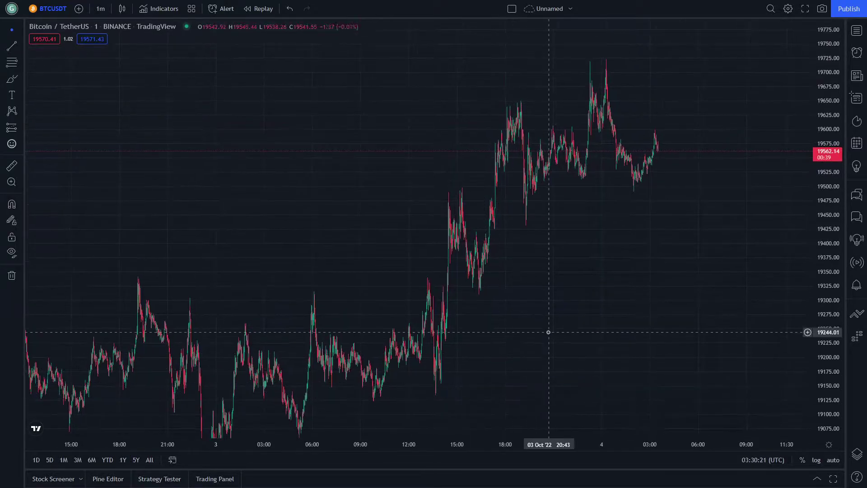
scroll(538, 333, left, 2)
click(12, 45)
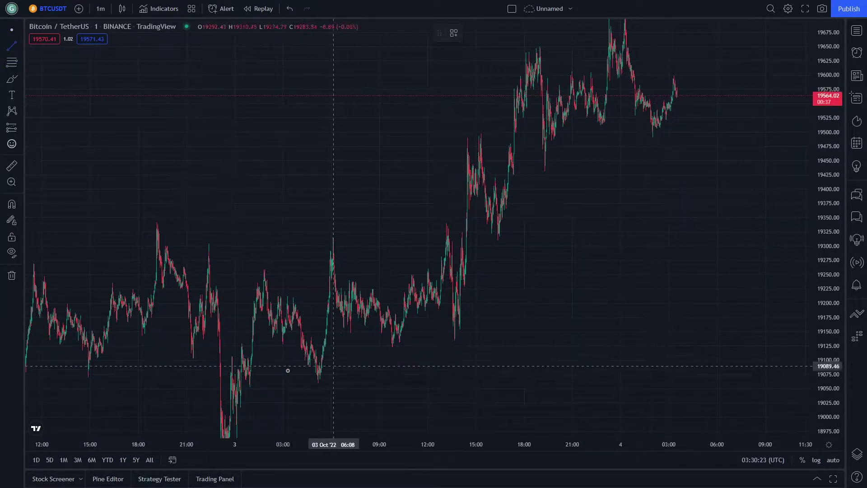
click(206, 363)
click(687, 363)
- Draw a second horizontal level near 19090 and pan toward the recent candles
drag(548, 312, 447, 305)
click(11, 45)
click(47, 30)
click(202, 264)
click(735, 264)
mouse_move(609, 216)
mouse_down()
mouse_move(430, 314)
mouse_move(379, 325)
mouse_move(387, 137)
mouse_move(419, 195)
mouse_up()
drag(436, 313, 380, 245)
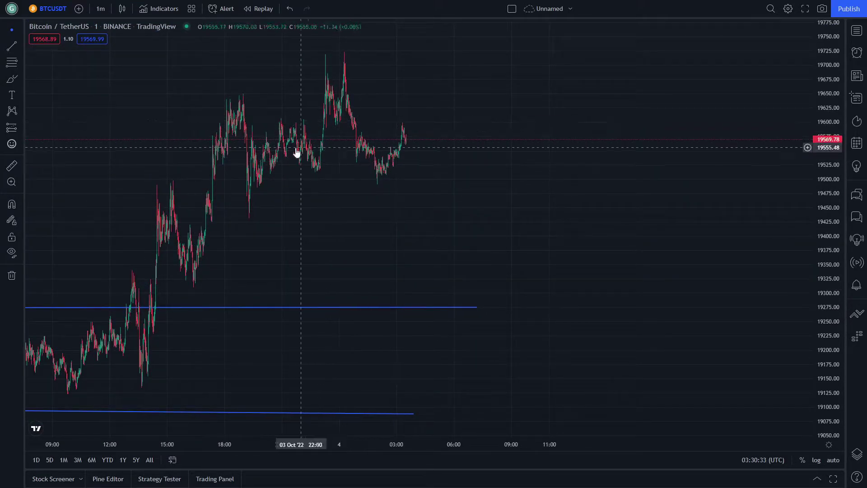
drag(293, 173, 341, 207)
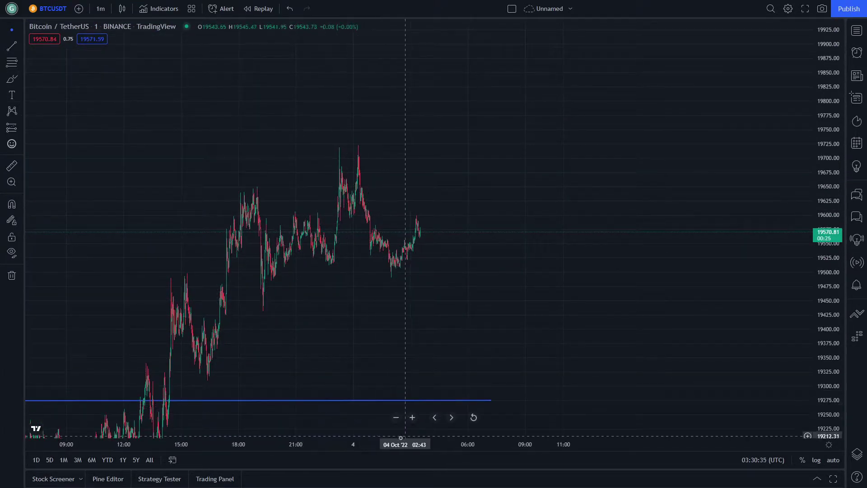
scroll(337, 333, up, 2)
- Circle the recent price action freehand, then circle the early low near 18950
drag(336, 334, 494, 307)
drag(458, 159, 467, 166)
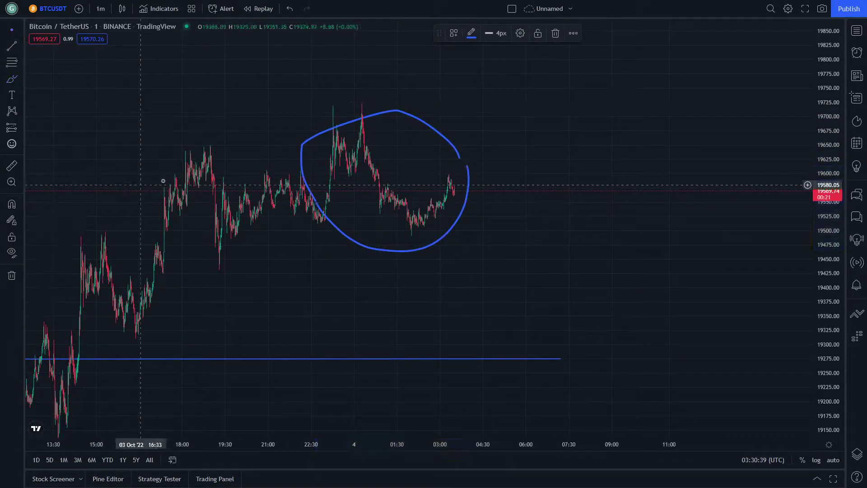
drag(223, 165, 484, 203)
scroll(370, 374, down, 1)
mouse_move(369, 375)
mouse_down()
mouse_move(302, 386)
mouse_move(409, 358)
mouse_move(381, 375)
mouse_move(343, 366)
mouse_move(394, 354)
mouse_up()
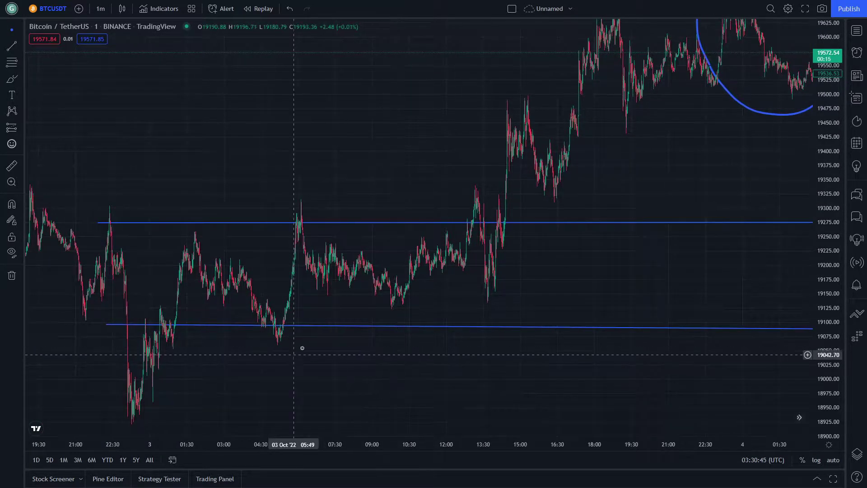
drag(323, 323, 350, 288)
click(12, 79)
drag(160, 315, 178, 330)
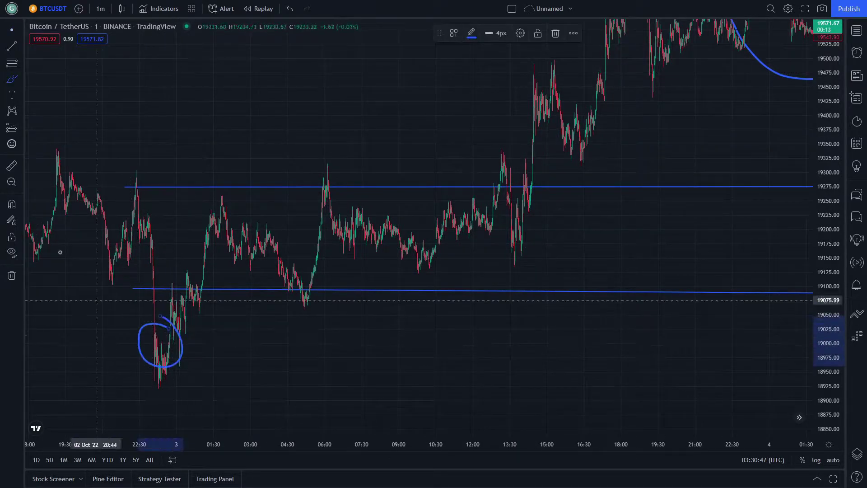
- Keep the 1-minute interval and brush rising and falling arrows after the low and toward the upper level
click(100, 9)
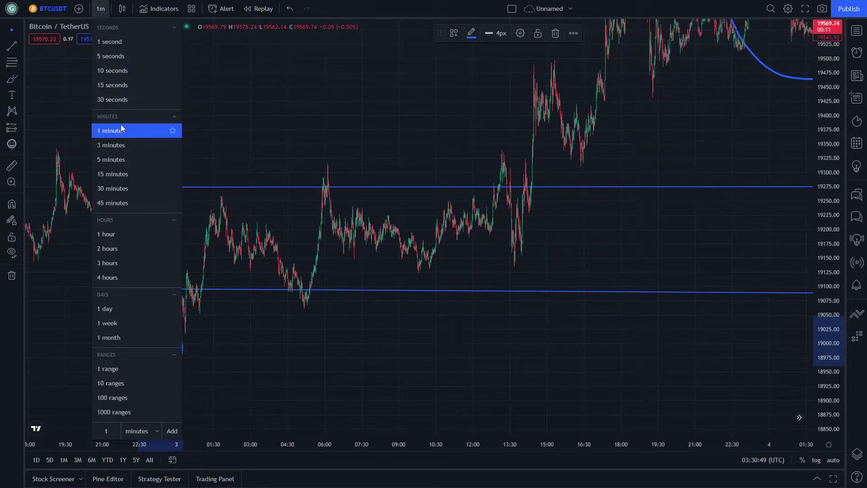
click(121, 125)
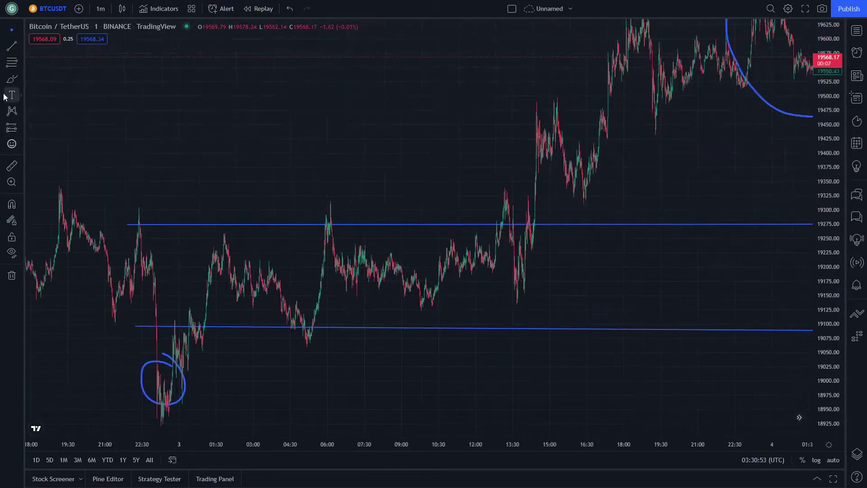
mouse_move(158, 313)
mouse_down()
mouse_move(200, 242)
mouse_move(201, 269)
mouse_up()
mouse_move(267, 251)
mouse_down()
mouse_move(302, 305)
mouse_move(302, 238)
mouse_move(310, 253)
mouse_up()
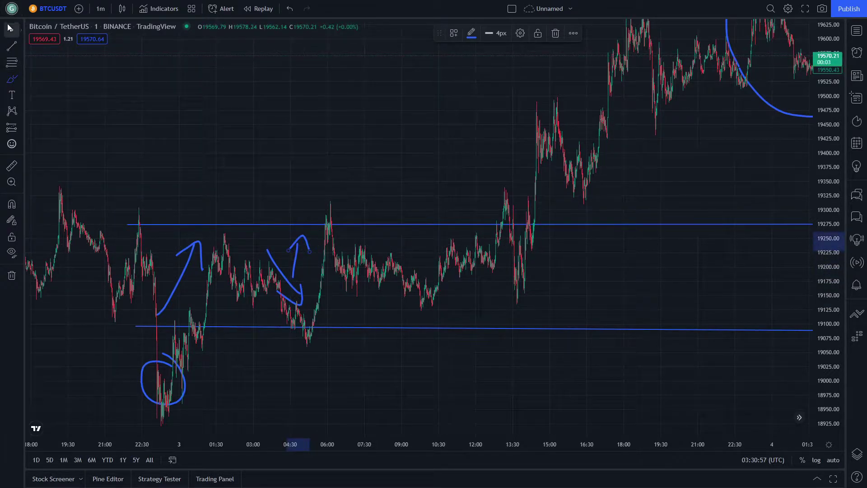
drag(277, 83, 131, 102)
mouse_move(184, 223)
mouse_down()
mouse_move(234, 258)
mouse_move(324, 230)
mouse_up()
drag(303, 234, 324, 246)
- Brush a rising arrow along the later rally, a falling arrow and one inside the circled peak, then review the whole sketch
click(11, 29)
drag(212, 180, 98, 235)
click(12, 79)
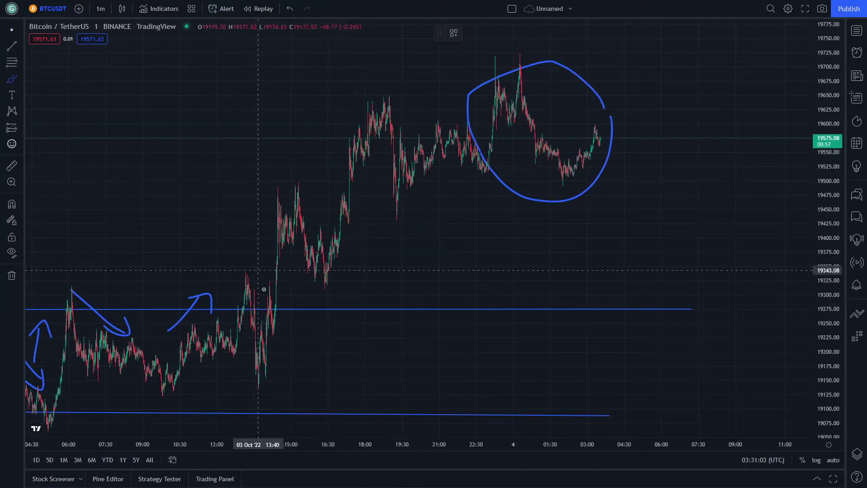
mouse_move(237, 283)
mouse_down()
mouse_move(259, 218)
mouse_move(271, 237)
mouse_up()
mouse_move(315, 168)
mouse_down()
mouse_move(327, 239)
mouse_move(322, 139)
mouse_move(346, 83)
mouse_move(351, 102)
mouse_move(419, 127)
mouse_move(423, 113)
mouse_up()
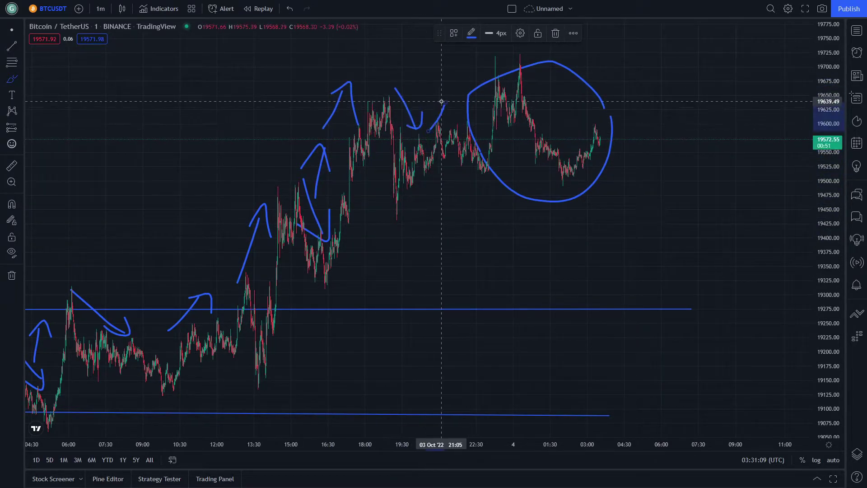
mouse_move(487, 126)
mouse_down()
mouse_move(476, 99)
mouse_move(515, 153)
mouse_up()
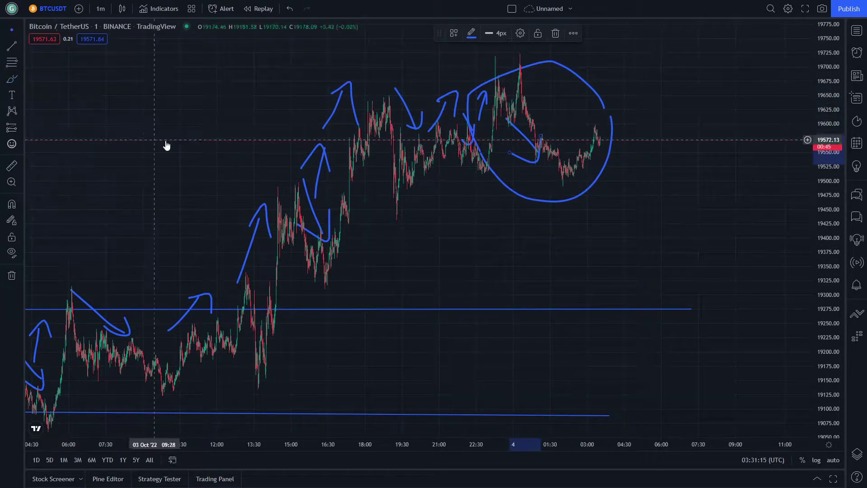
click(11, 30)
drag(66, 317, 213, 249)
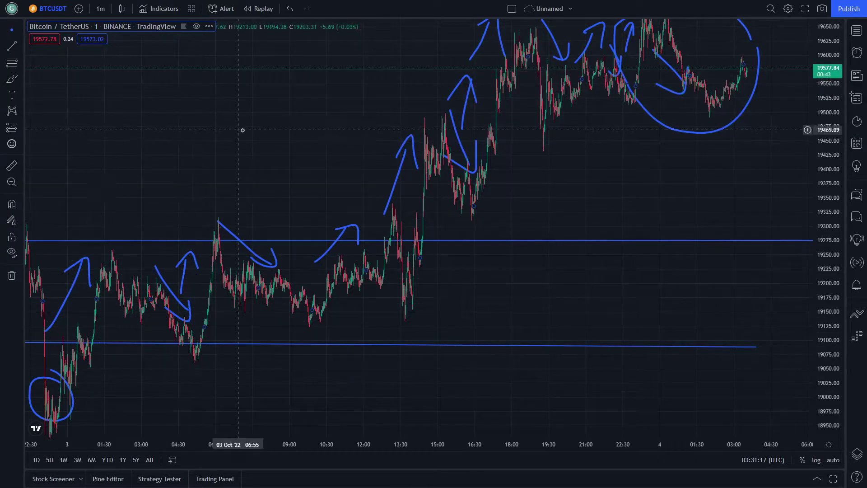
mouse_move(243, 152)
mouse_down()
mouse_move(38, 264)
mouse_move(350, 64)
mouse_move(226, 233)
mouse_move(216, 230)
mouse_move(223, 190)
mouse_up()
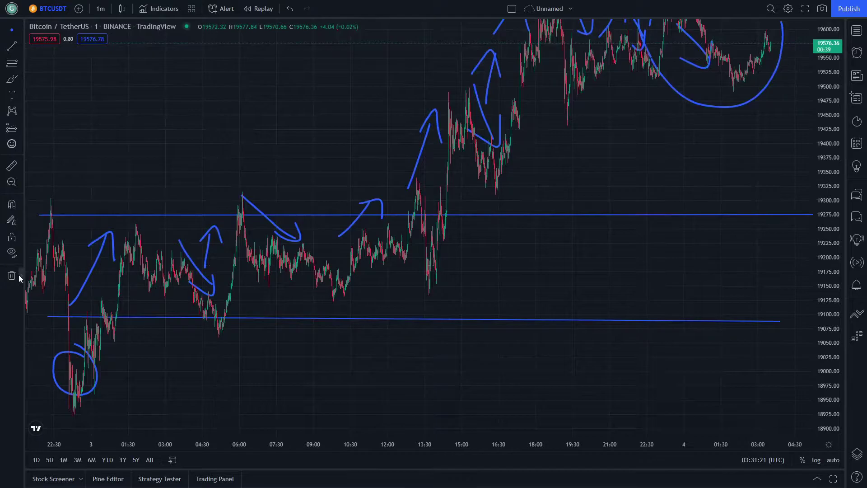
- Remove all drawings, then draw a rising trend line under the lows and a second sloping line above the 13:30 highs
click(18, 274)
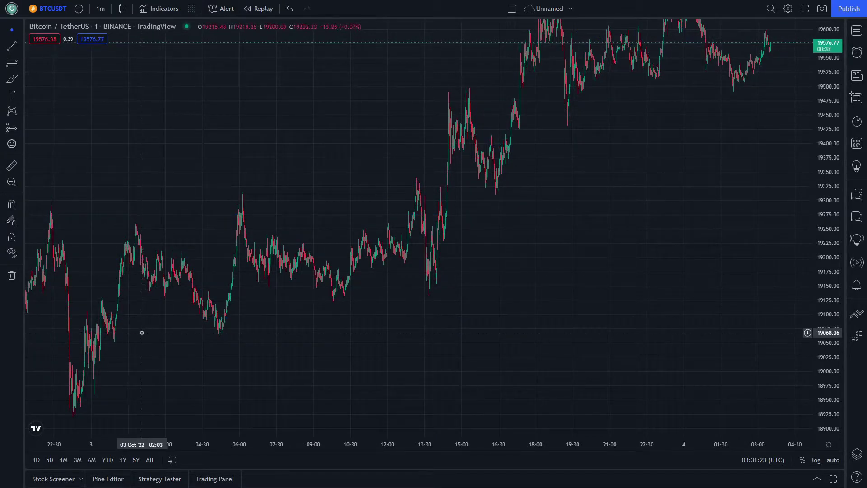
click(11, 46)
click(87, 403)
click(581, 248)
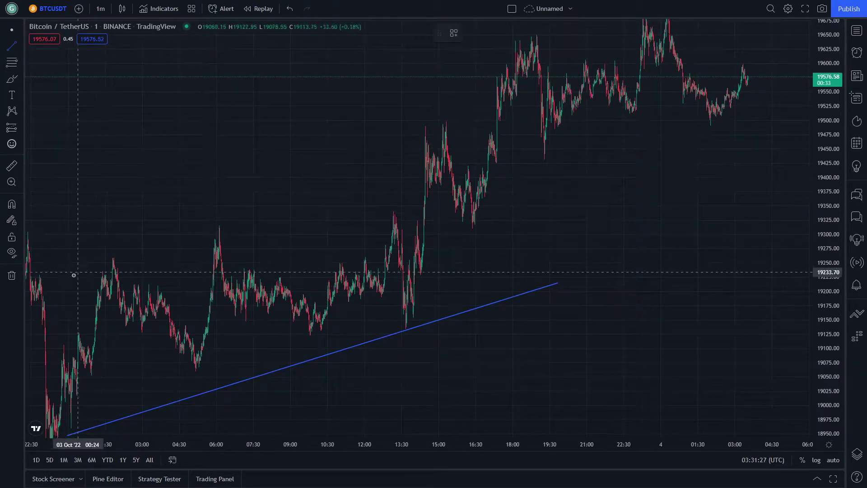
click(70, 277)
click(435, 199)
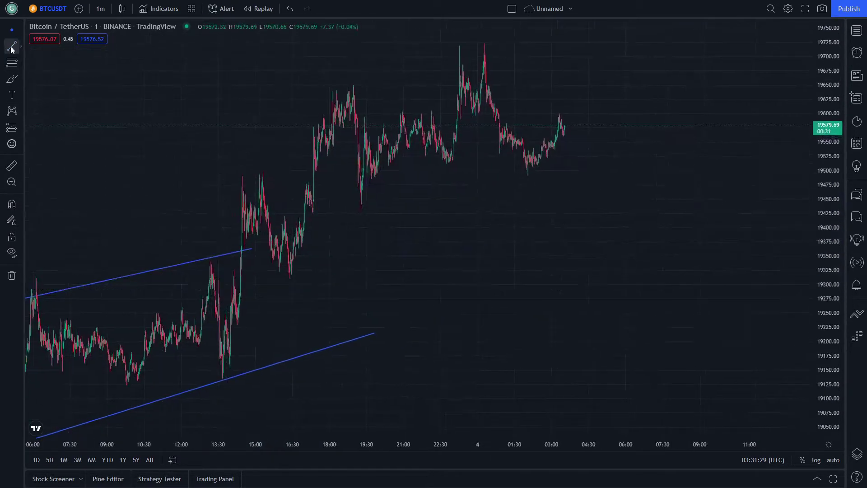
- Draw two steep channel lines, adjusting the upper one's lower end down-left
click(208, 262)
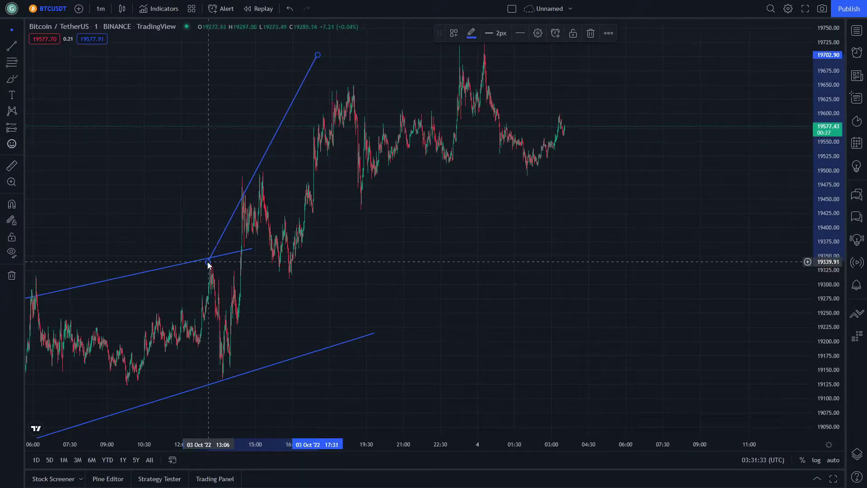
mouse_move(208, 262)
mouse_down()
mouse_move(134, 295)
mouse_move(97, 326)
mouse_move(203, 254)
mouse_up()
click(12, 46)
click(403, 155)
click(231, 392)
drag(262, 271, 226, 403)
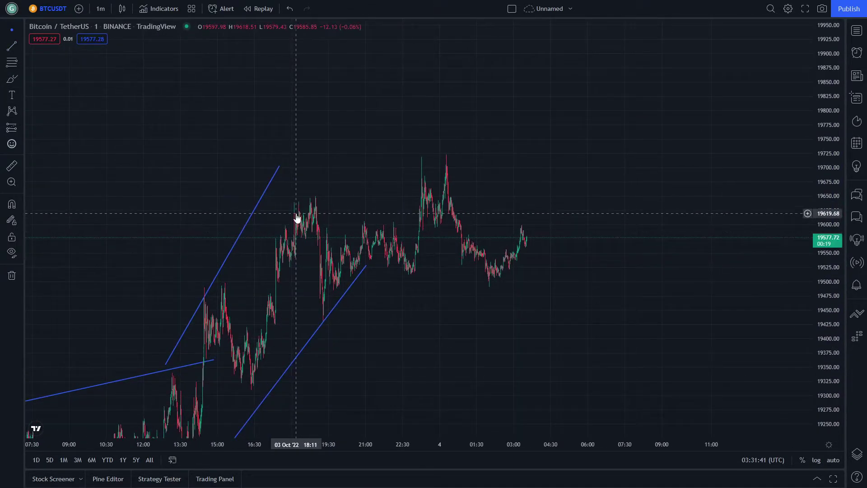
- Brush a loop over the 18:00 peak with a level under it, then delete an unwanted extra trend line
drag(315, 189, 313, 212)
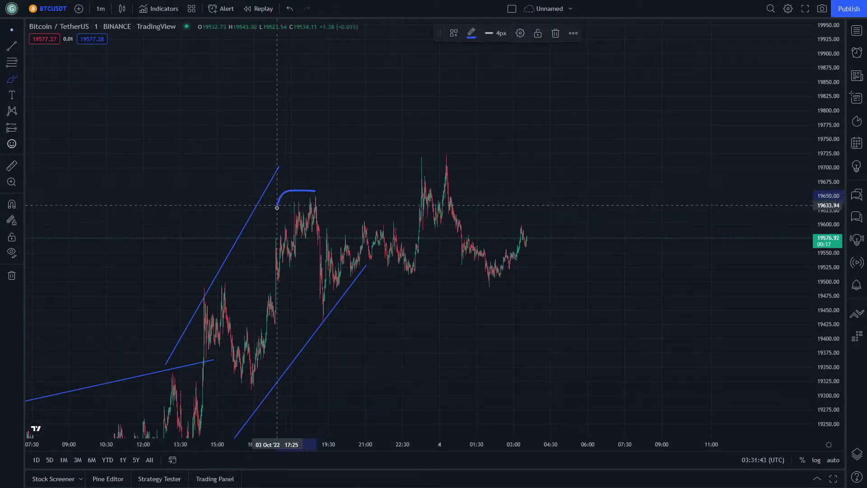
drag(381, 263, 277, 259)
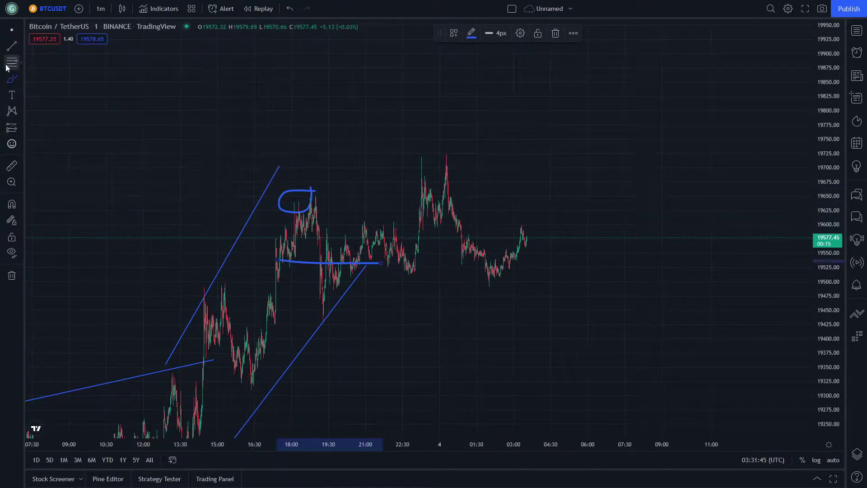
click(14, 42)
click(12, 40)
click(55, 43)
click(291, 262)
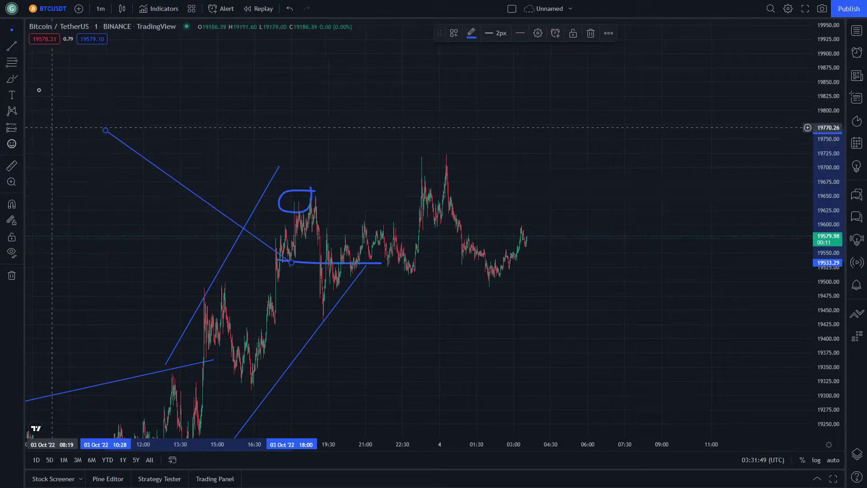
key(Delete)
key(Delete)
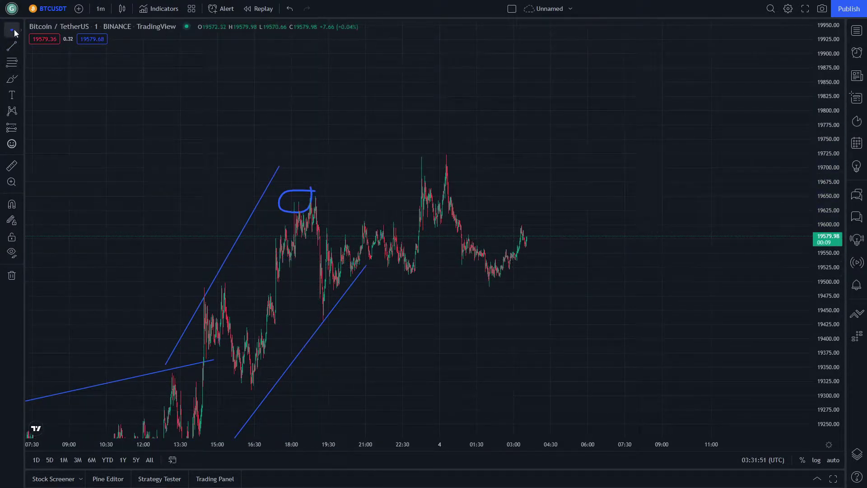
- Draw a horizontal level across the middle range, extend the trend line past the highs and circle the price area
drag(440, 271, 54, 271)
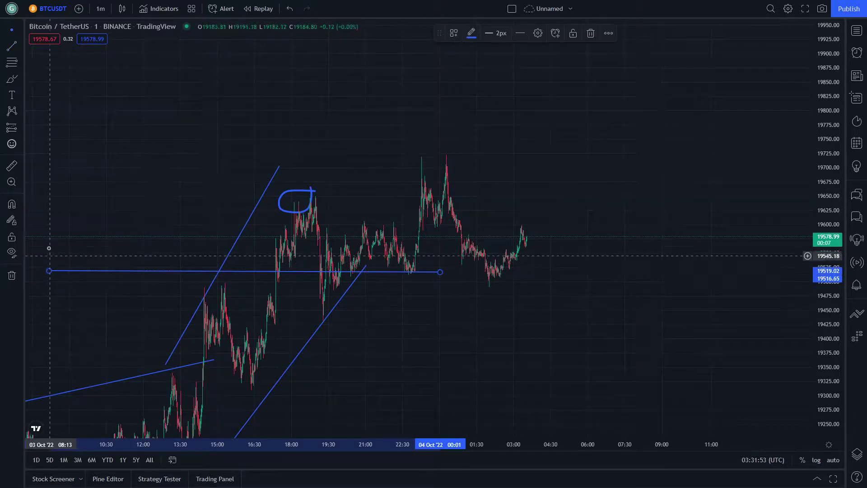
mouse_move(51, 216)
mouse_down()
mouse_move(118, 269)
mouse_move(128, 261)
mouse_up()
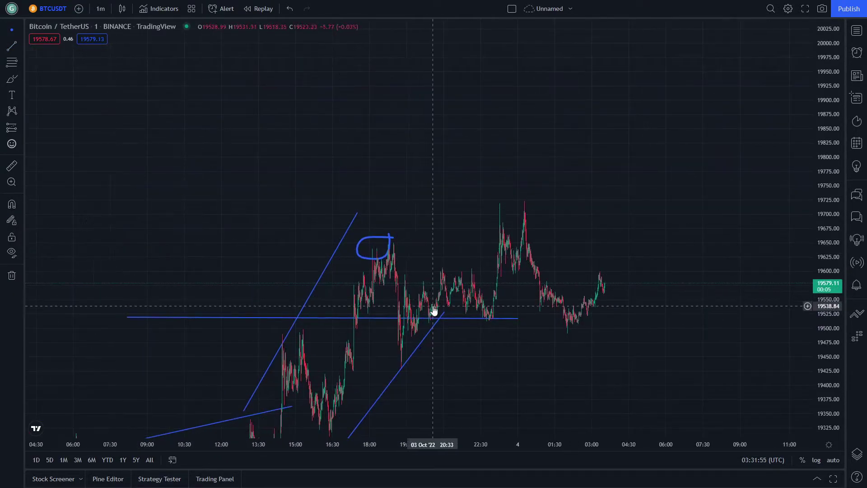
drag(444, 315, 522, 177)
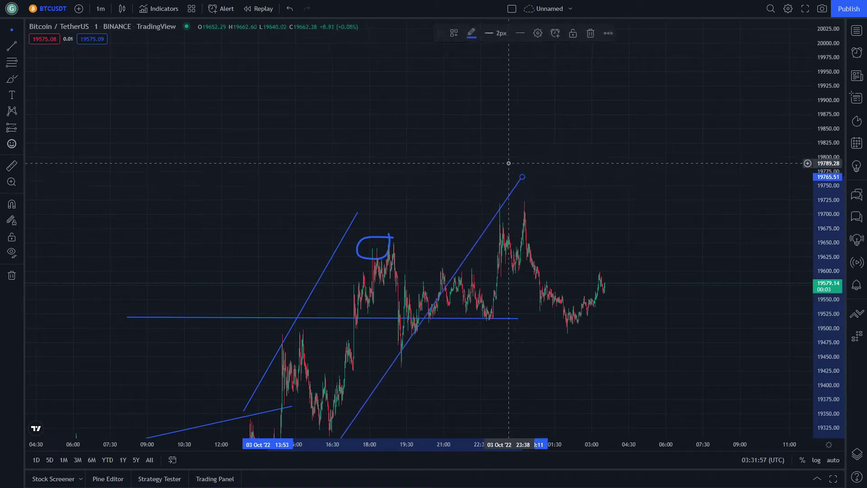
drag(493, 203, 455, 161)
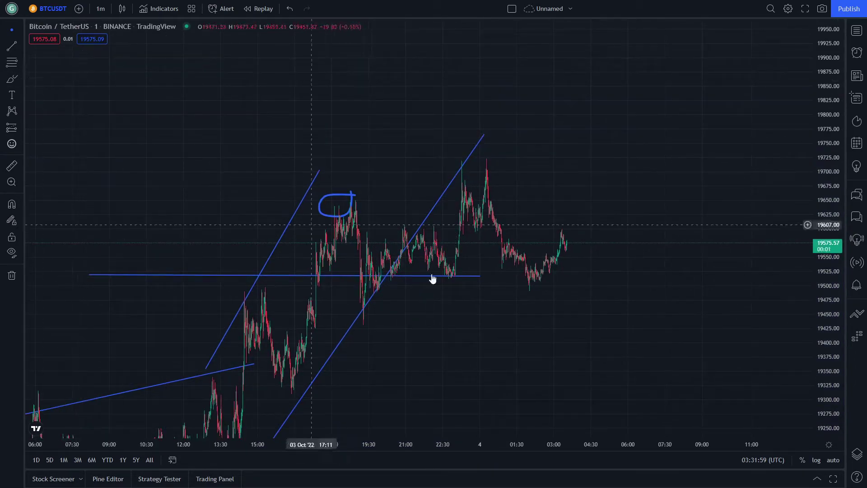
mouse_move(386, 257)
mouse_down()
mouse_move(462, 274)
mouse_move(563, 255)
mouse_up()
scroll(379, 119, right, 5)
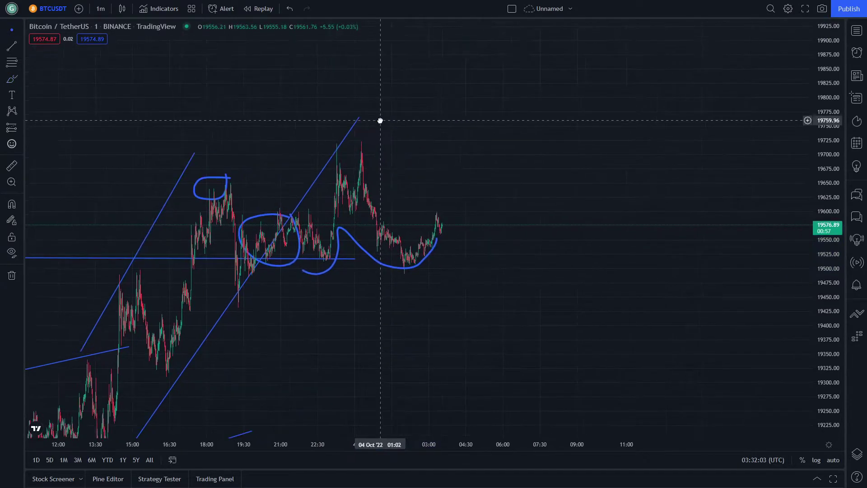
scroll(373, 126, right, 1)
scroll(341, 149, right, 1)
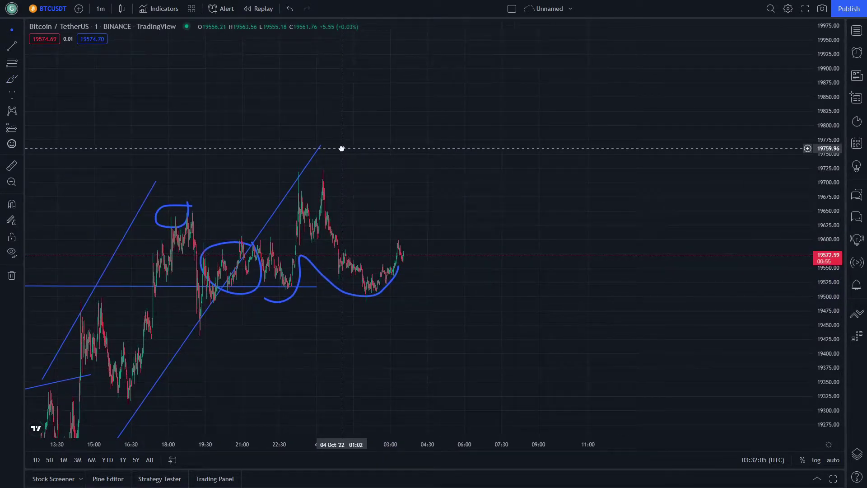
scroll(348, 143, left, 2)
scroll(441, 186, left, 2)
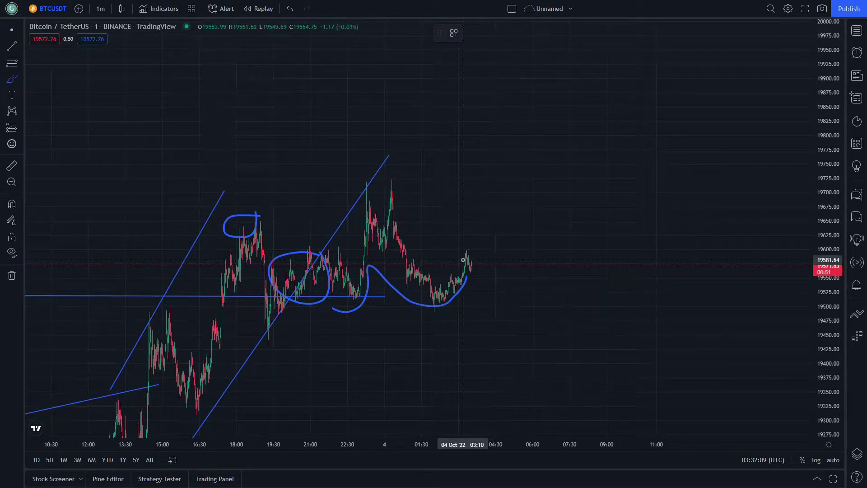
- Brush a wavy forecast path rising past the last candle, then steeper upward strokes toward 19850
drag(471, 263, 540, 201)
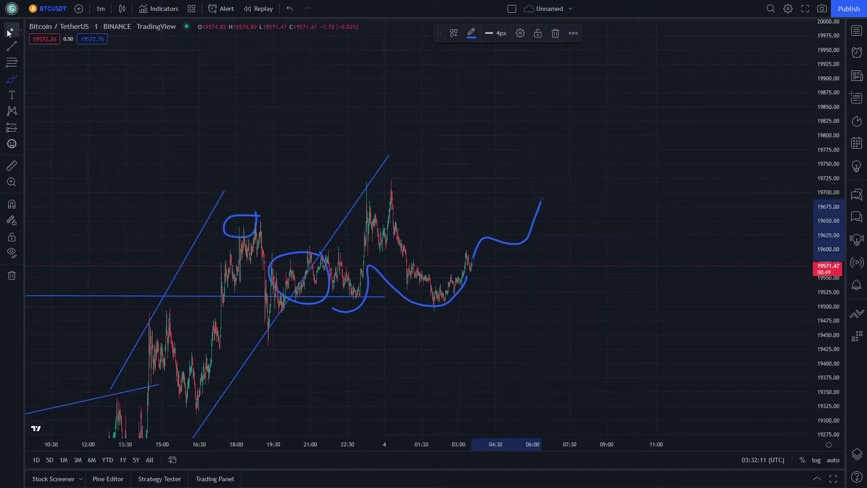
scroll(343, 160, right, 3)
scroll(342, 161, right, 2)
drag(380, 240, 429, 128)
drag(262, 164, 423, 76)
mouse_move(232, 63)
mouse_down()
mouse_move(574, 208)
mouse_move(498, 270)
mouse_up()
scroll(556, 407, down, 2)
- Zoom out and pan back to the 30 Sep price spike, then bring up the chart interval list
mouse_move(556, 407)
mouse_down()
mouse_move(307, 325)
mouse_move(725, 257)
mouse_up()
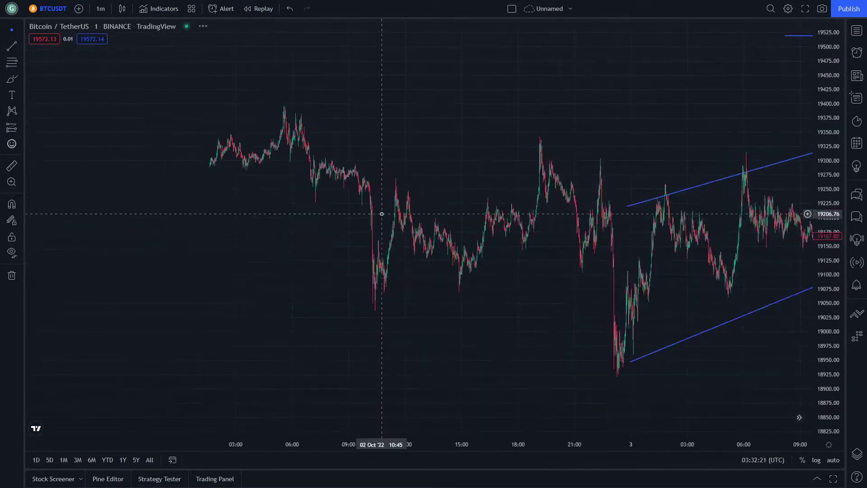
drag(509, 278, 648, 301)
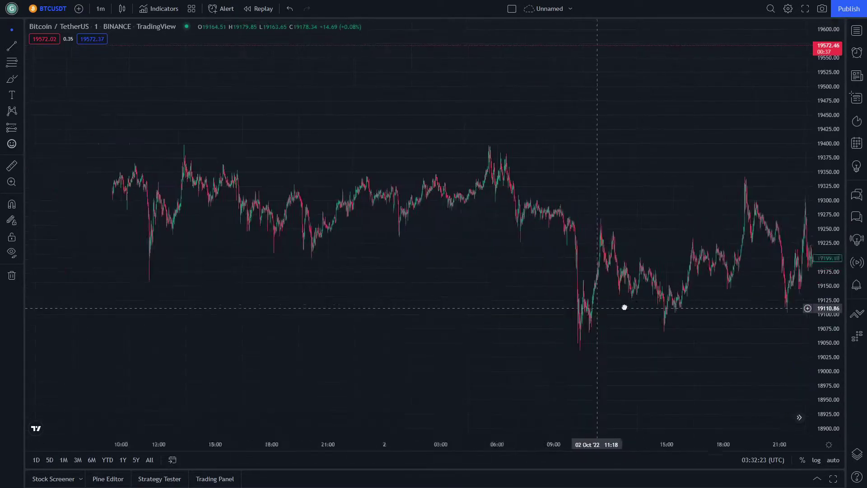
drag(411, 287, 520, 279)
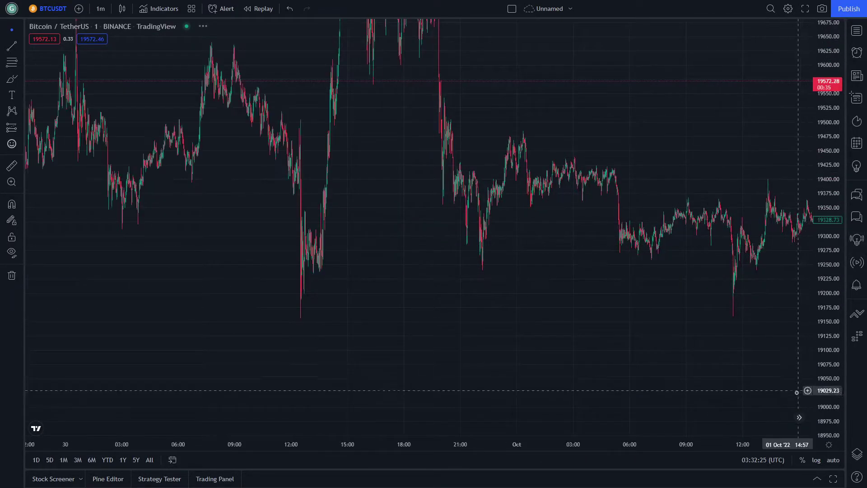
mouse_move(443, 442)
mouse_down()
mouse_move(620, 248)
mouse_move(61, 348)
mouse_move(451, 323)
mouse_up()
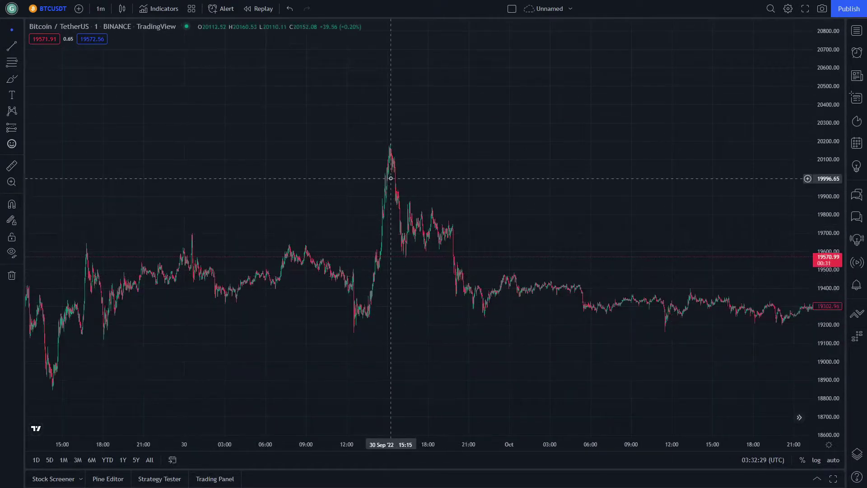
drag(379, 199, 617, 217)
mouse_move(348, 222)
mouse_down()
mouse_move(58, 215)
mouse_move(625, 209)
mouse_move(404, 242)
mouse_move(116, 222)
mouse_up()
click(101, 8)
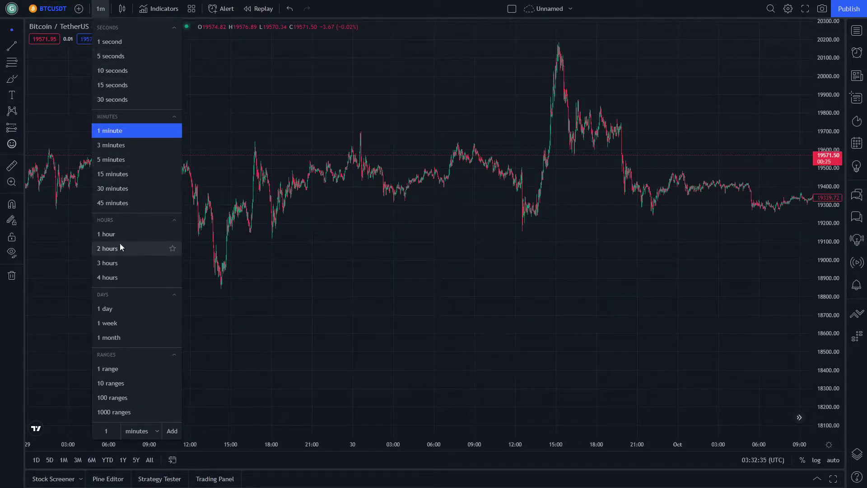
- Switch to daily candles and pan across the 2020–2023 Bitcoin history
click(116, 314)
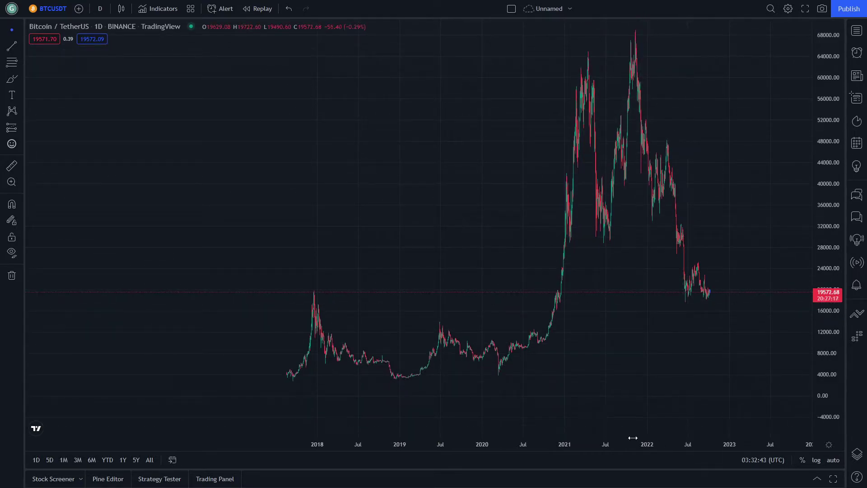
scroll(208, 400, up, 2)
scroll(207, 400, up, 4)
drag(207, 400, 482, 299)
scroll(412, 246, down, 2)
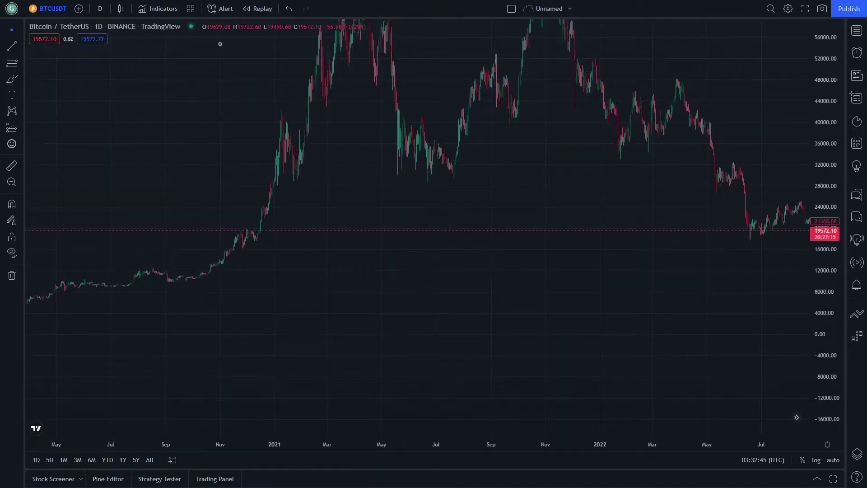
drag(221, 244, 333, 144)
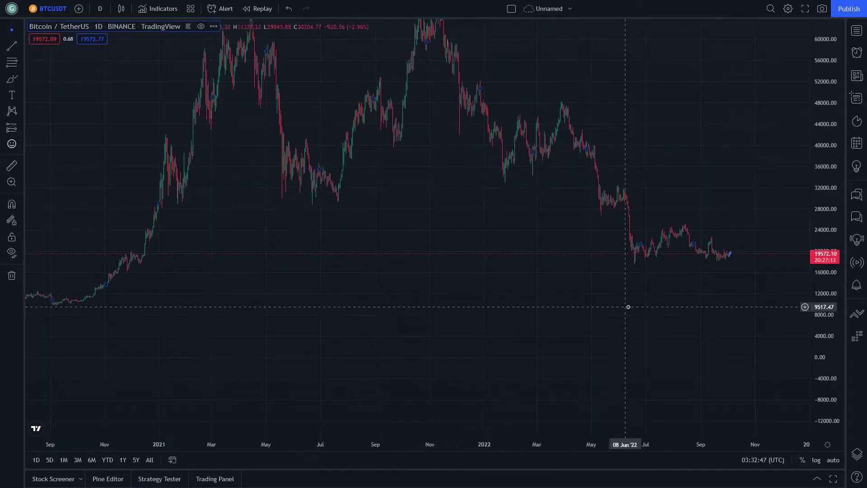
drag(668, 252, 566, 264)
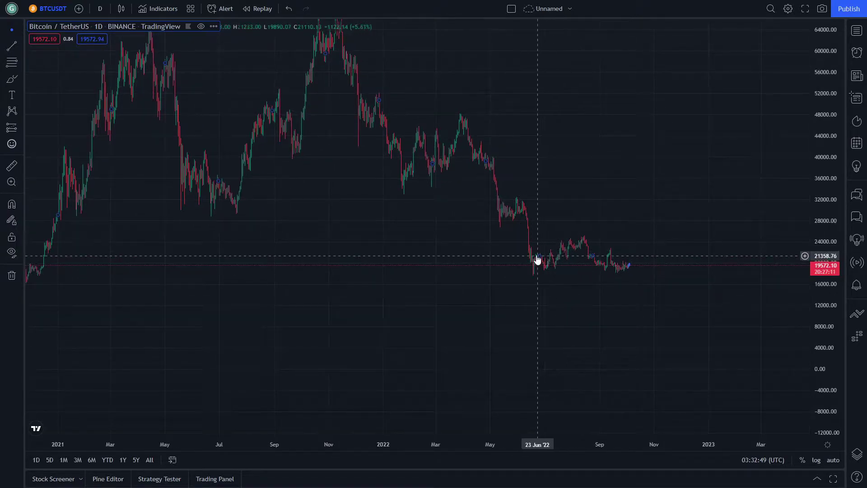
- Set the chart back to 1-minute candles and adjust the price scale to find them
click(102, 10)
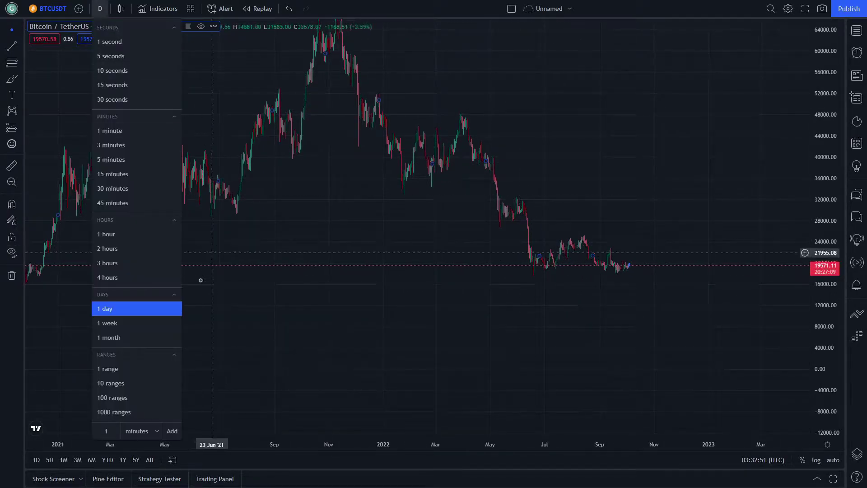
click(127, 126)
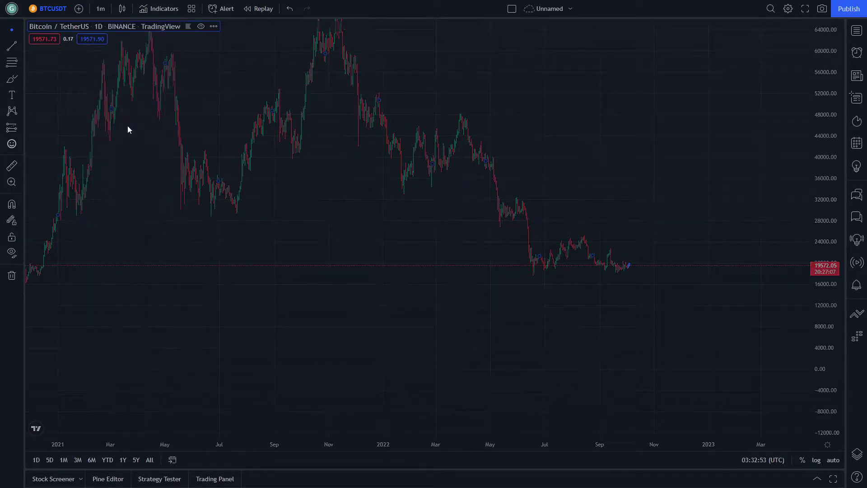
drag(760, 397, 842, 86)
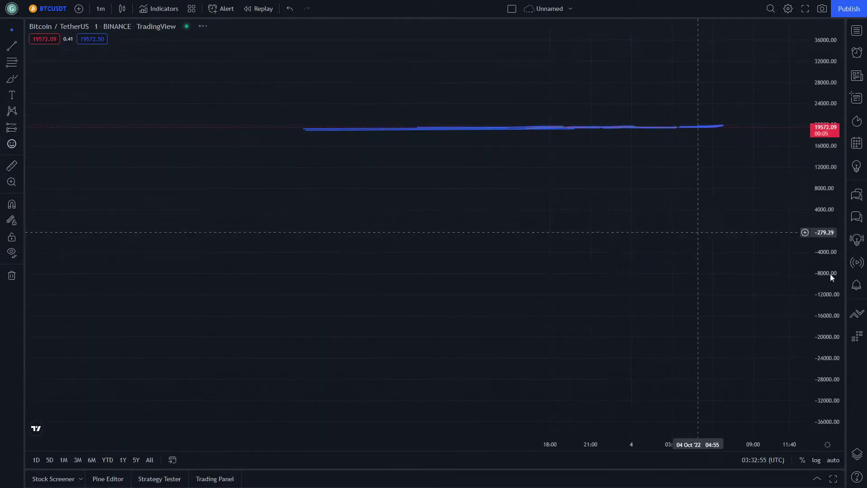
- Rescale the price axis onto the drawings and add a horizontal level at the recent high near 19720
drag(783, 171, 730, 292)
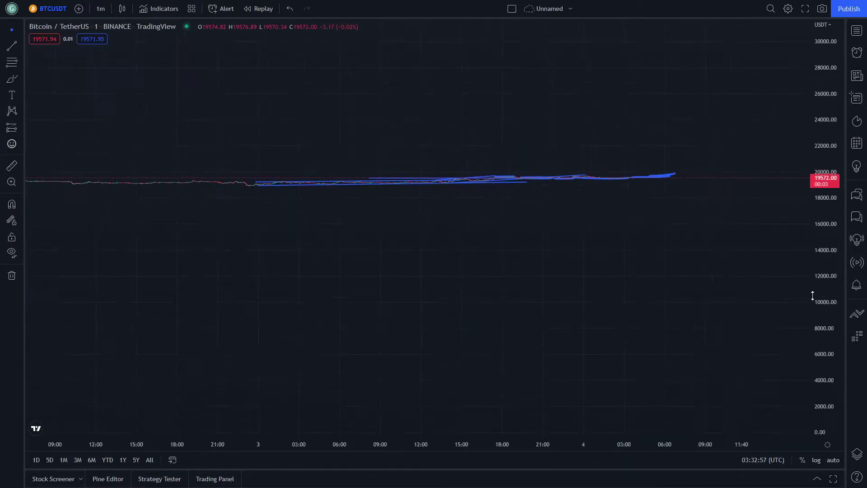
drag(812, 296, 820, 277)
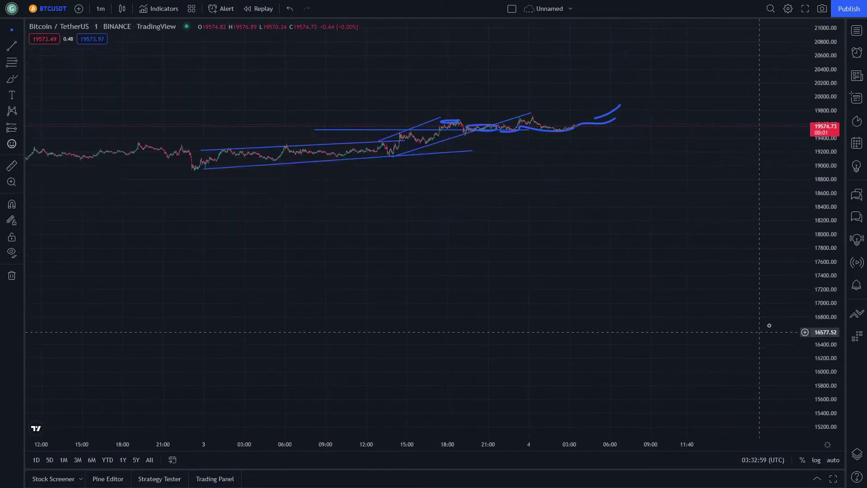
drag(819, 325, 819, 284)
mouse_move(431, 28)
mouse_down()
mouse_move(520, 280)
mouse_move(534, 375)
mouse_up()
drag(552, 228, 372, 229)
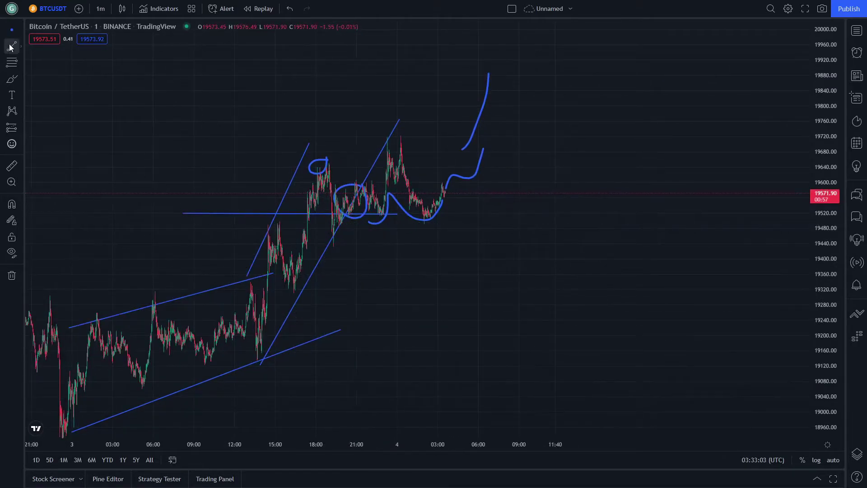
click(332, 140)
click(698, 136)
- Brush two down arrows above the peak and toward the dip, then add a horizontal level near 19600
click(12, 78)
drag(360, 83, 376, 102)
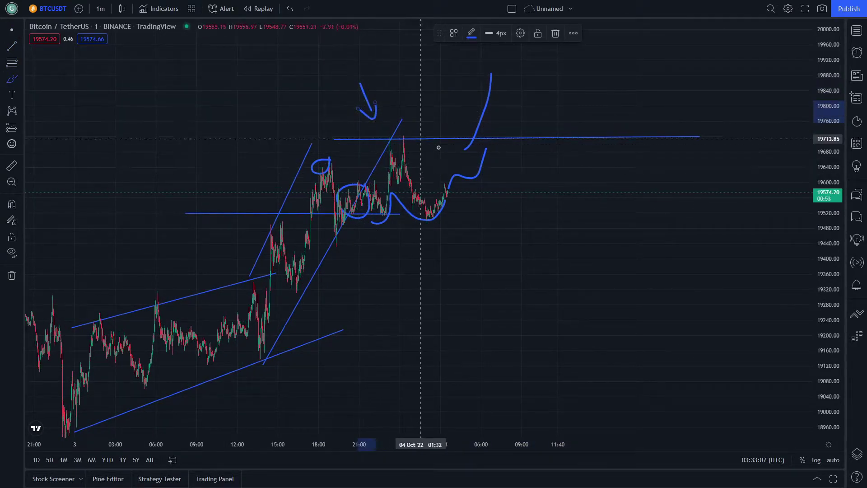
drag(424, 144, 436, 178)
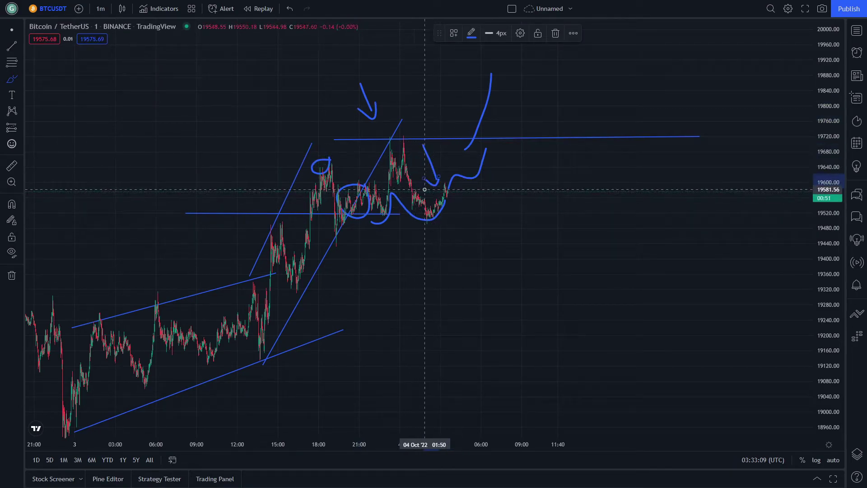
click(11, 46)
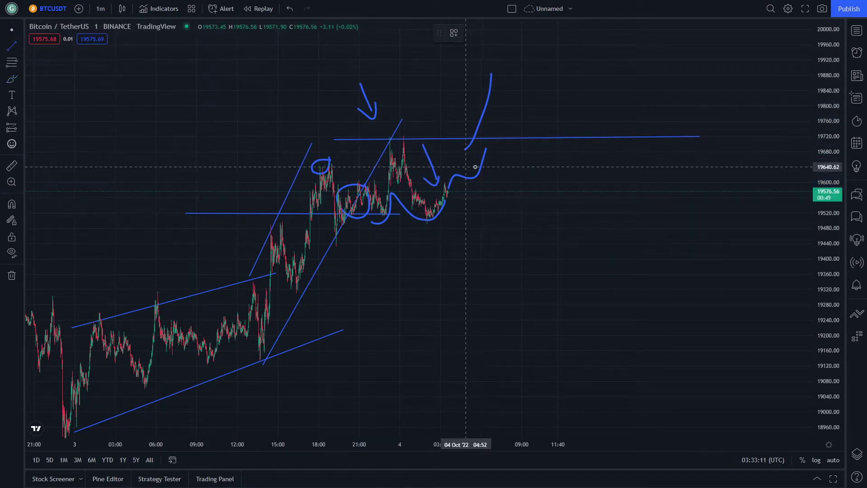
click(573, 185)
click(203, 187)
click(11, 78)
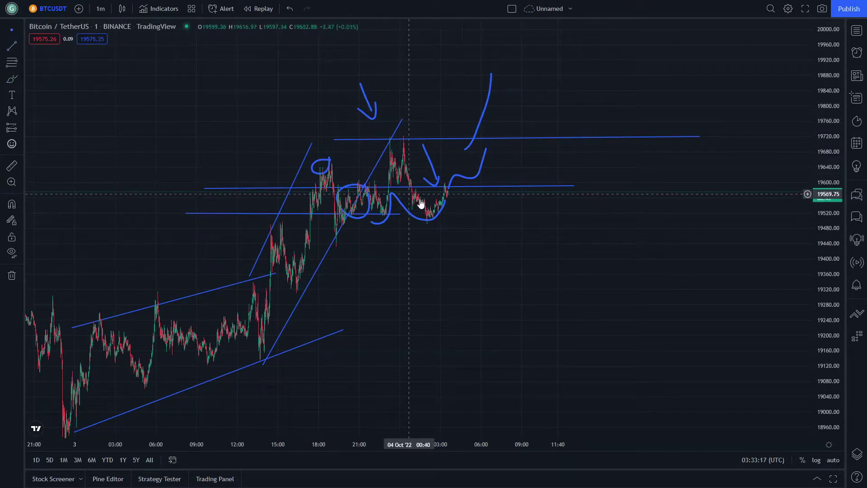
- Sketch a freehand forecast path rising to about 19600 then dropping toward 19380
drag(401, 217, 468, 216)
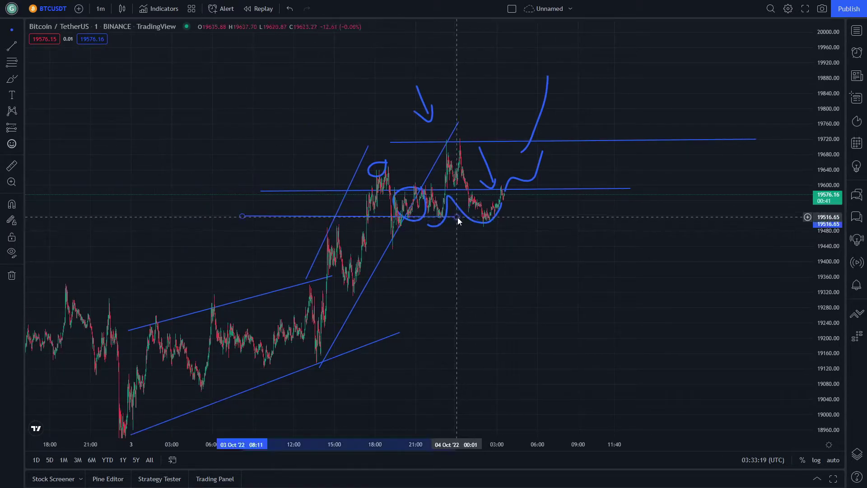
drag(652, 215, 514, 230)
key(alt+b)
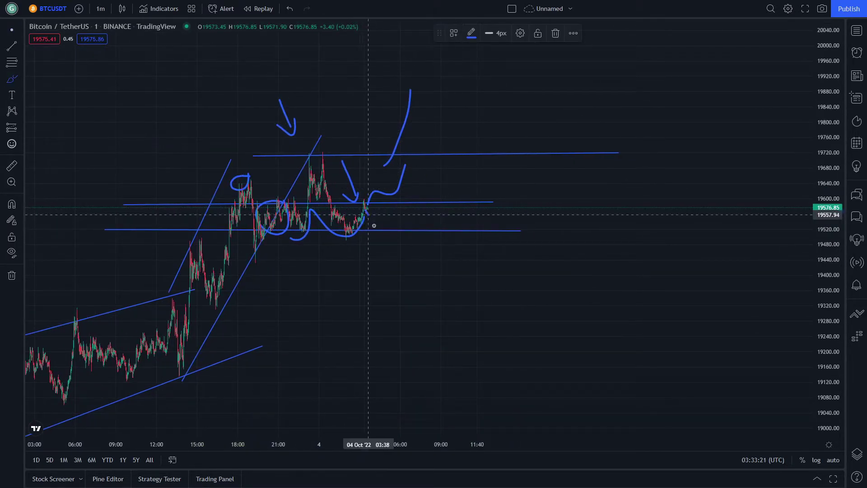
mouse_move(378, 233)
mouse_down()
mouse_move(411, 198)
mouse_move(469, 283)
mouse_up()
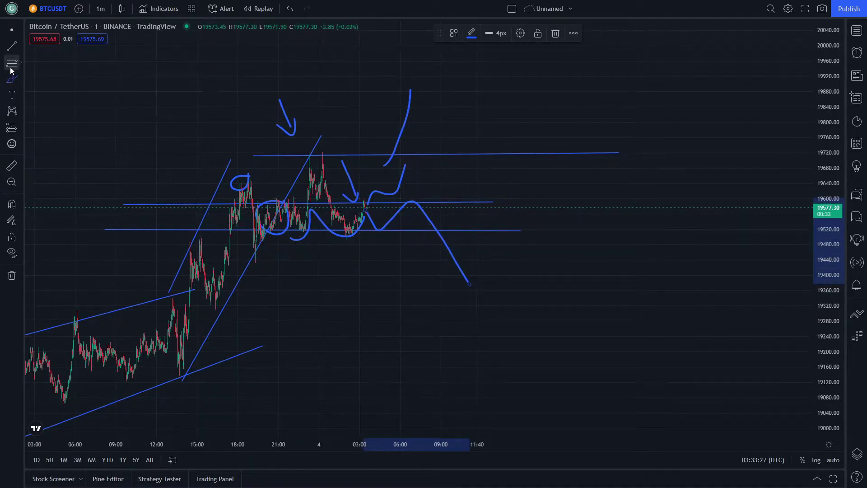
- Add horizontal levels near 19430 and 19300 and extend the forecast path down to 19300
click(11, 46)
click(177, 263)
click(606, 263)
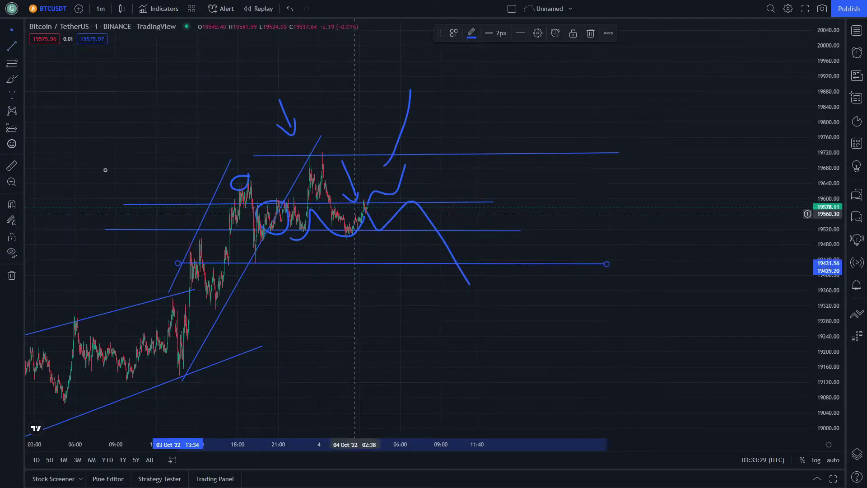
click(10, 81)
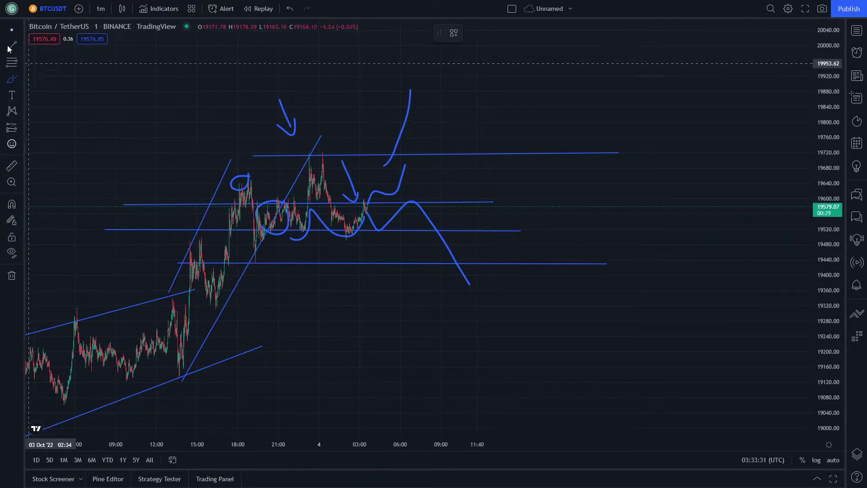
click(190, 312)
click(641, 311)
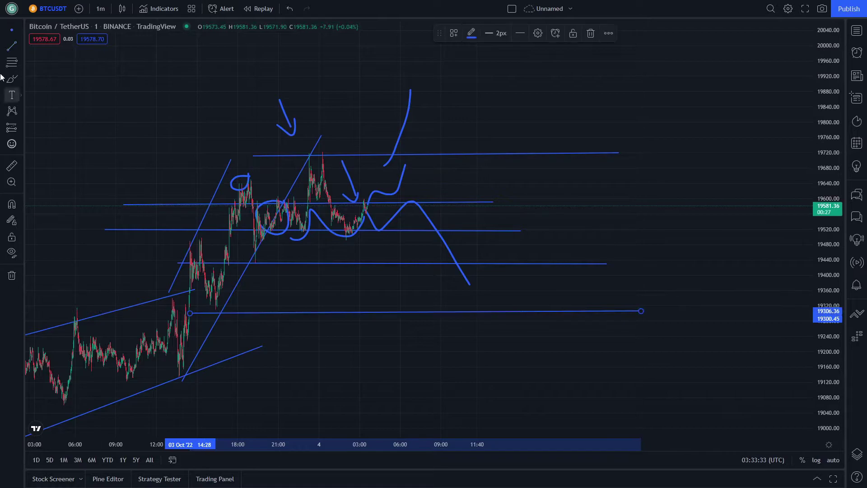
click(478, 276)
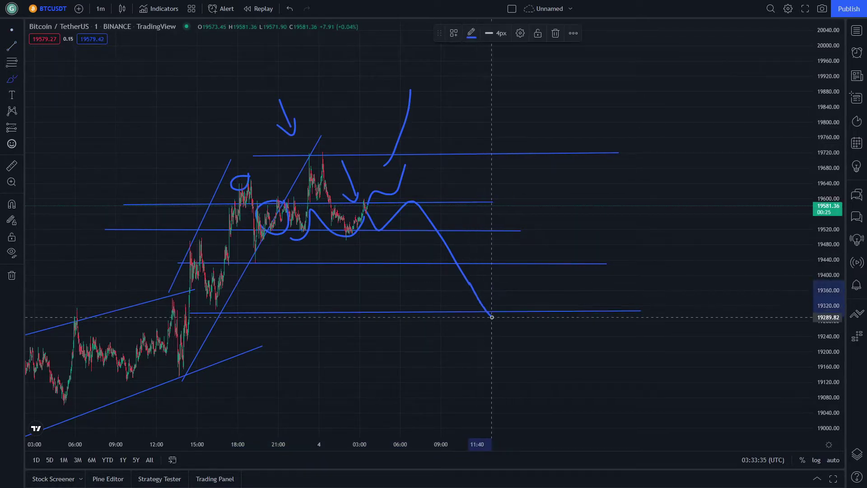
drag(492, 317, 530, 262)
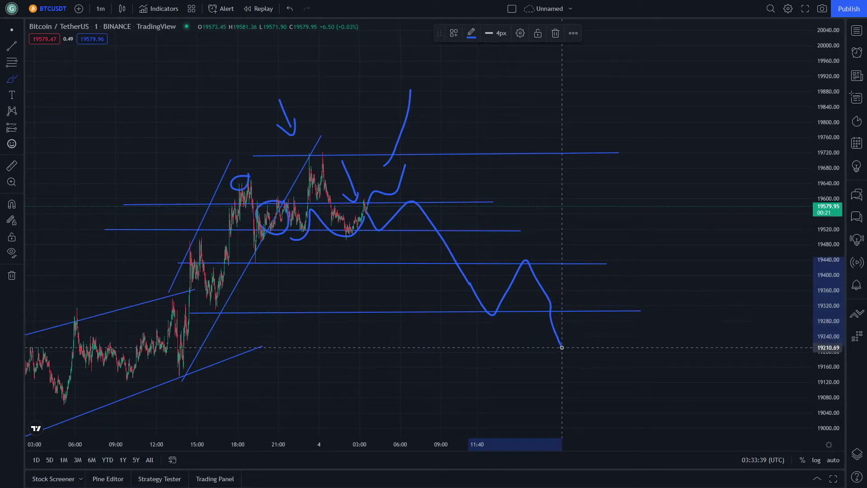
- Add two more horizontal levels near 19190 and 19085
click(11, 45)
click(166, 353)
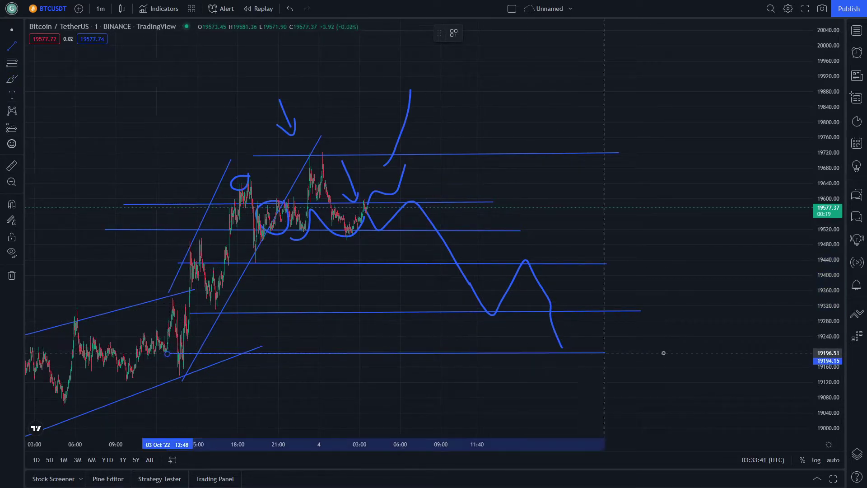
click(683, 353)
click(12, 45)
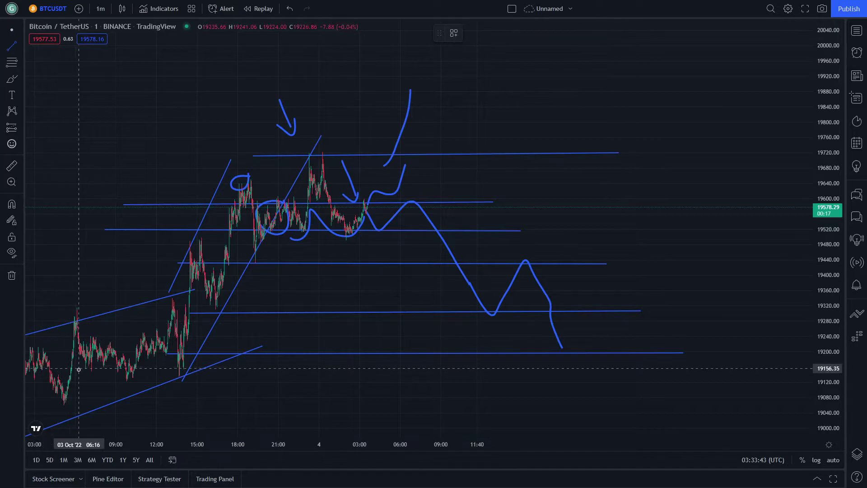
click(75, 394)
click(694, 395)
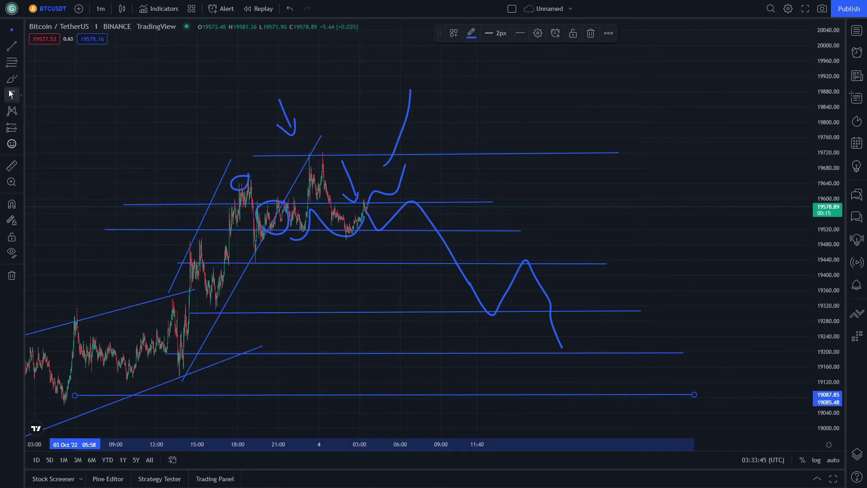
- Brush an oval right of the lowest levels, an upward arrow at upper right, and extend the path down to 19090
click(11, 78)
drag(712, 349, 709, 354)
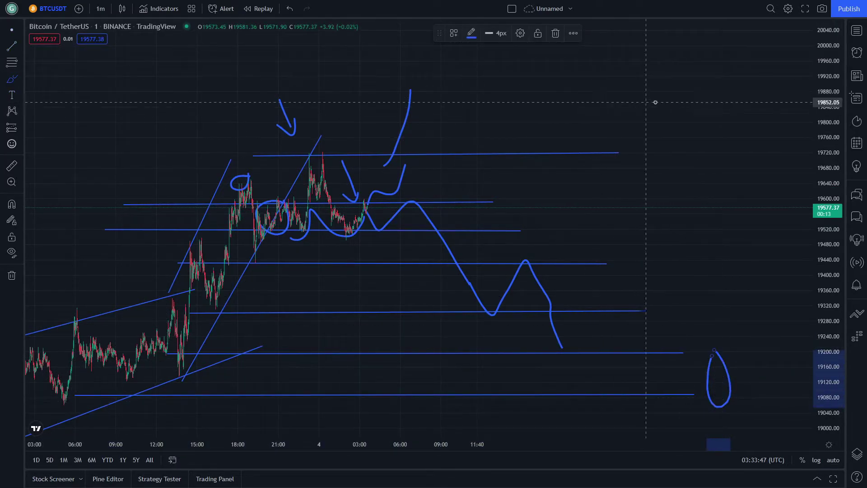
drag(675, 106, 680, 157)
drag(676, 107, 630, 134)
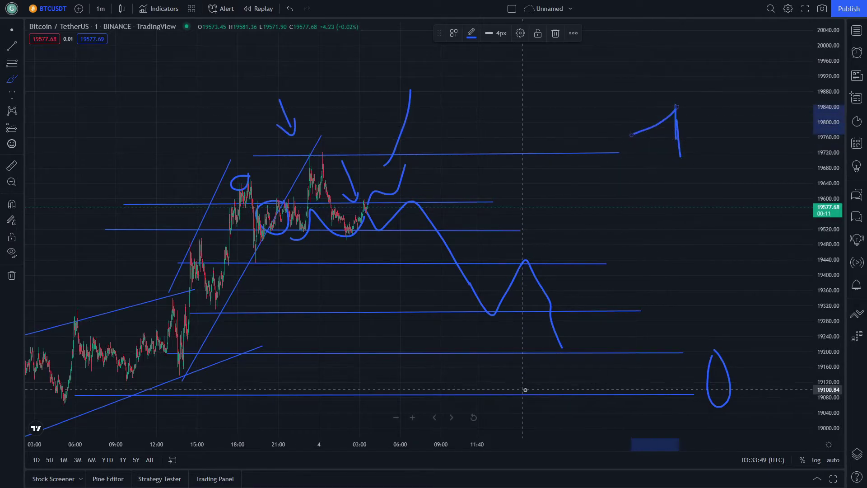
drag(557, 347, 587, 394)
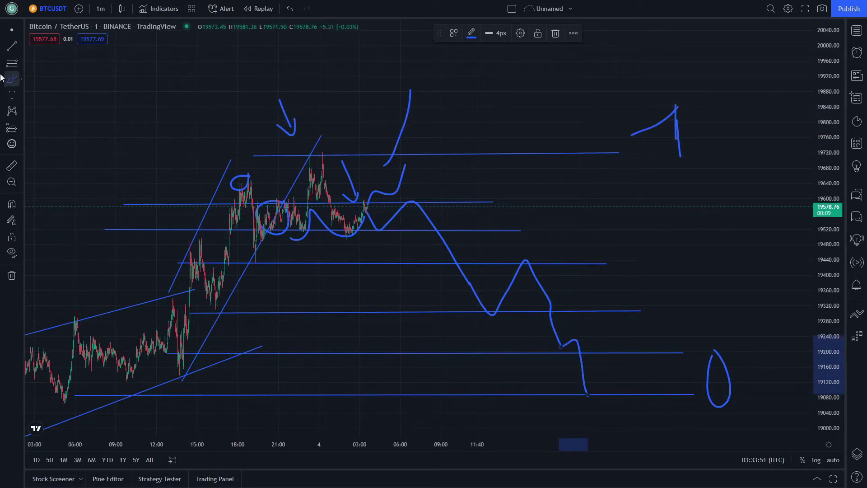
drag(358, 266, 319, 305)
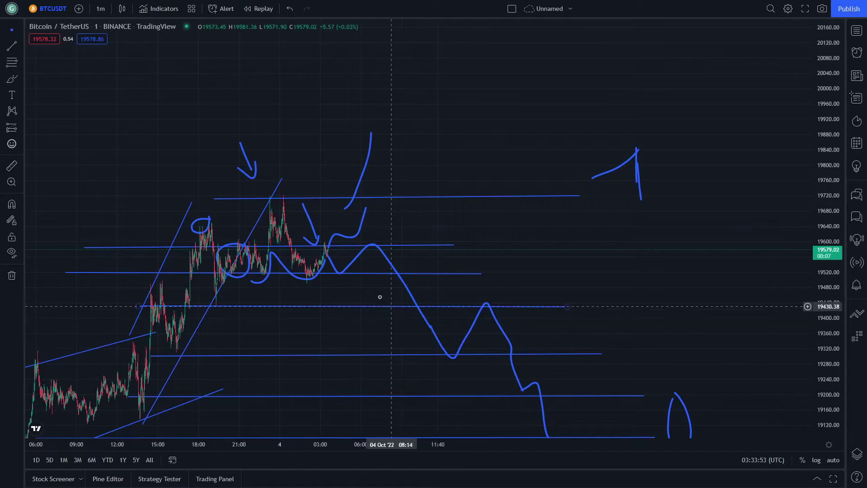
drag(372, 286, 300, 210)
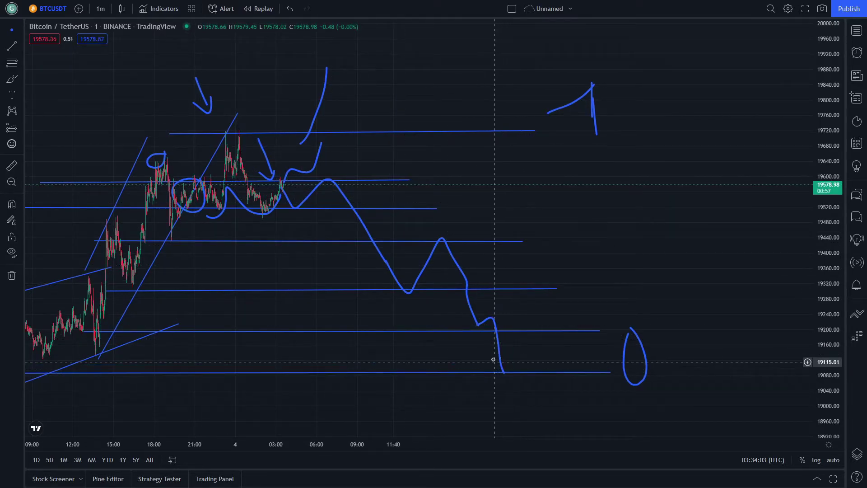
- Settle the lowest level near 19080 and circle the forecast's first trough near 19320 freehand
drag(491, 357, 674, 285)
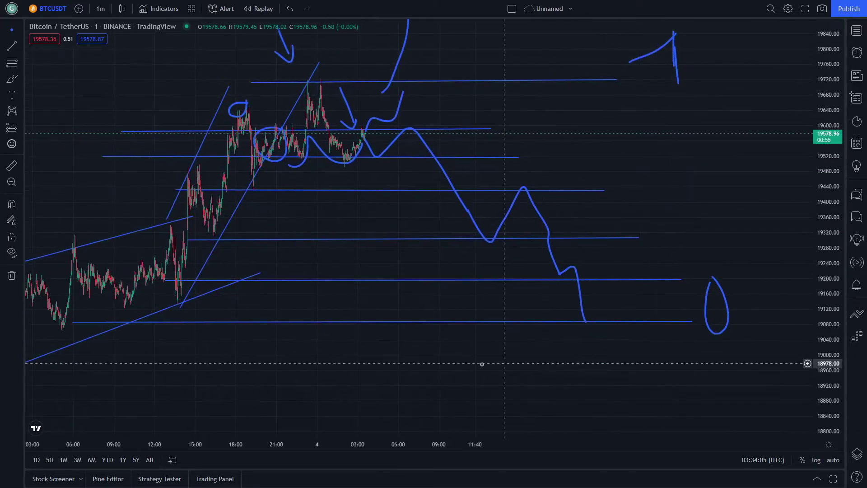
drag(468, 364, 673, 362)
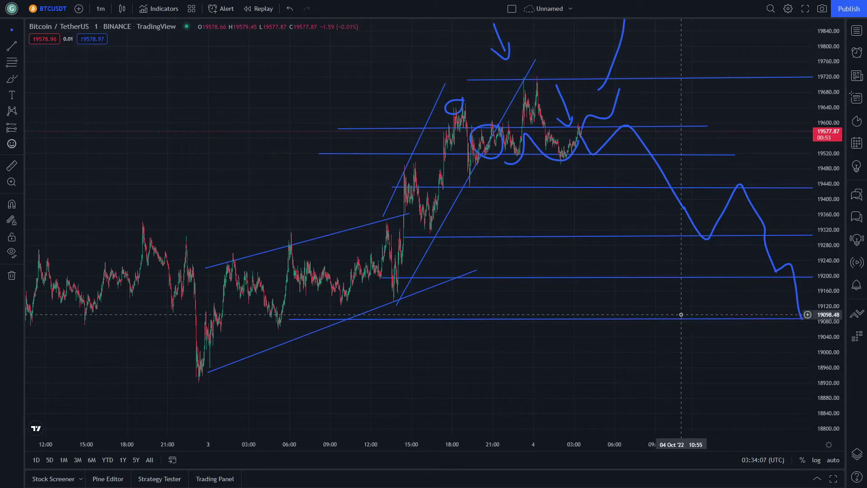
mouse_move(691, 319)
mouse_down()
mouse_move(675, 334)
mouse_move(621, 319)
mouse_up()
mouse_move(685, 360)
mouse_down()
mouse_move(502, 387)
mouse_move(451, 377)
mouse_up()
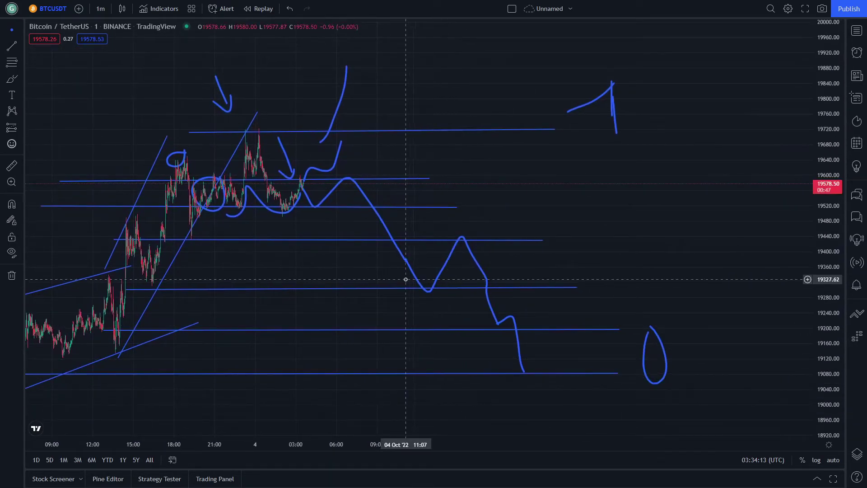
click(12, 78)
mouse_move(427, 268)
mouse_down()
mouse_move(397, 273)
mouse_move(422, 268)
mouse_up()
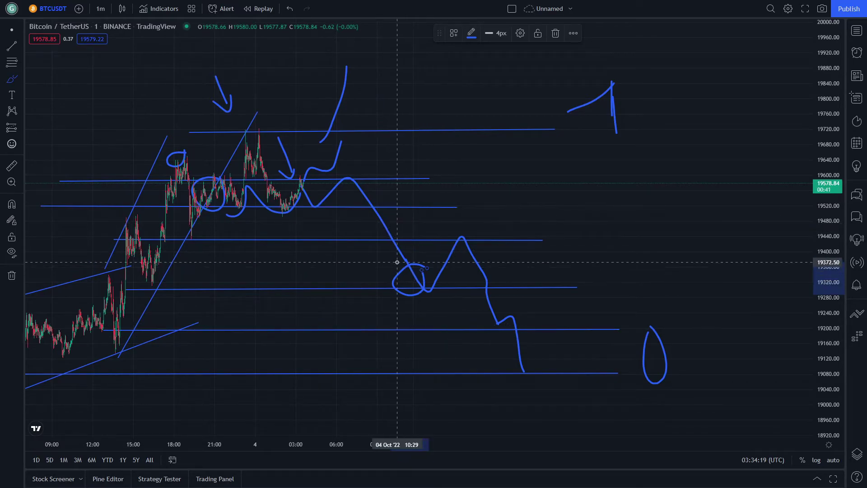
- Brush a taller upward curve above the top level and recentre on the drawings
click(11, 27)
mouse_move(391, 68)
mouse_down()
mouse_move(387, 145)
mouse_move(348, 93)
mouse_move(491, 124)
mouse_move(431, 141)
mouse_move(409, 166)
mouse_up()
click(11, 78)
drag(339, 216, 389, 104)
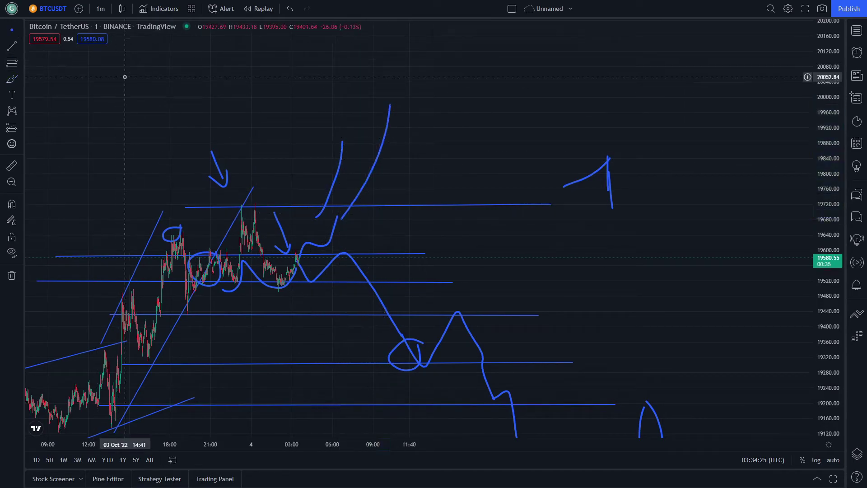
drag(124, 77, 134, 48)
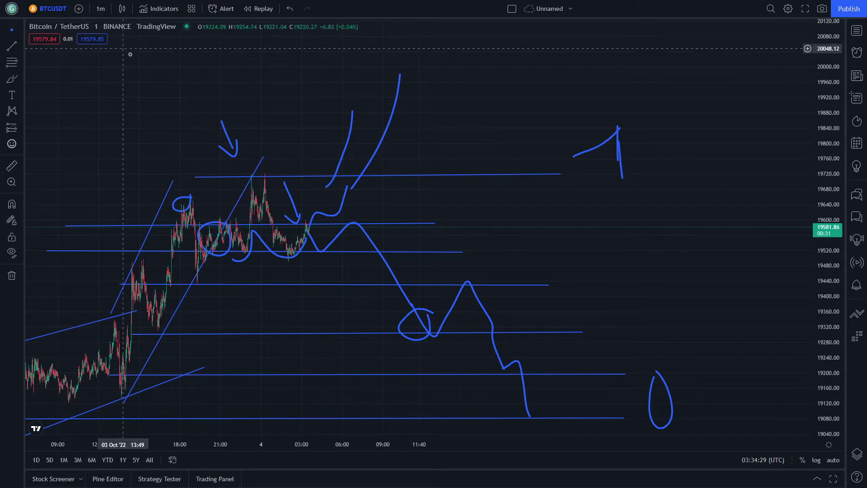
drag(156, 75, 304, 161)
- Pan the chart to review the drawings and expose empty space on the right
drag(210, 271, 215, 183)
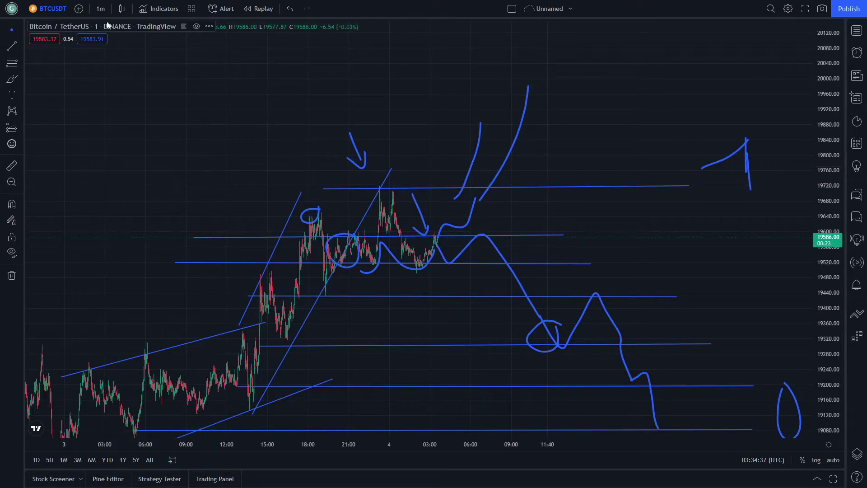
mouse_move(240, 102)
mouse_down()
mouse_move(114, 95)
mouse_move(139, 47)
mouse_up()
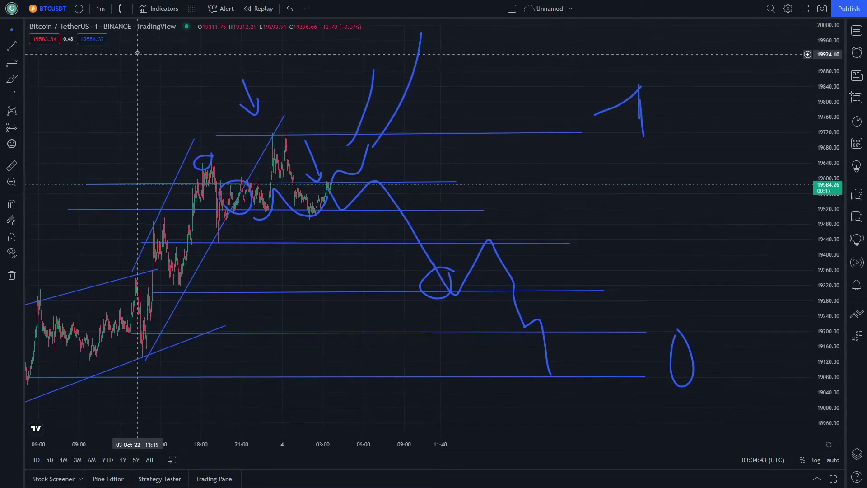
click(11, 79)
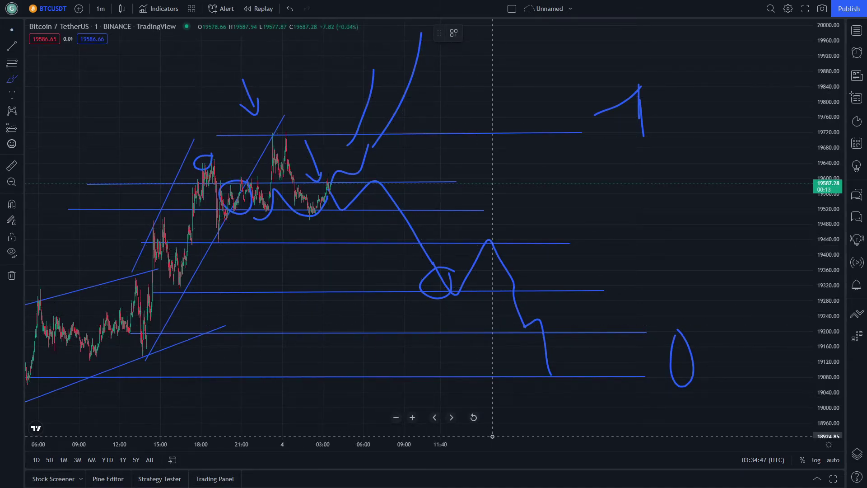
click(12, 30)
mouse_move(458, 136)
mouse_down()
mouse_move(202, 115)
mouse_move(403, 131)
mouse_move(467, 122)
mouse_move(353, 146)
mouse_move(326, 126)
mouse_up()
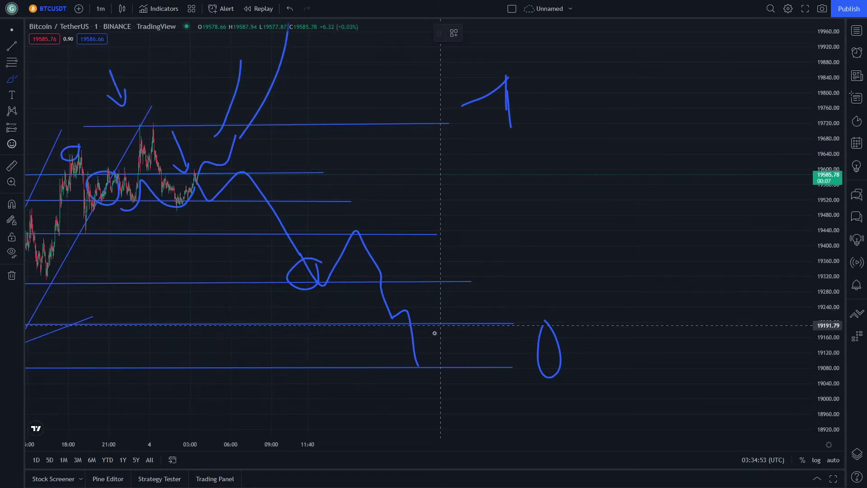
- Draw a long rising stroke from the lowest trough toward 19850 and loop the bottom near 19080
drag(425, 359, 536, 160)
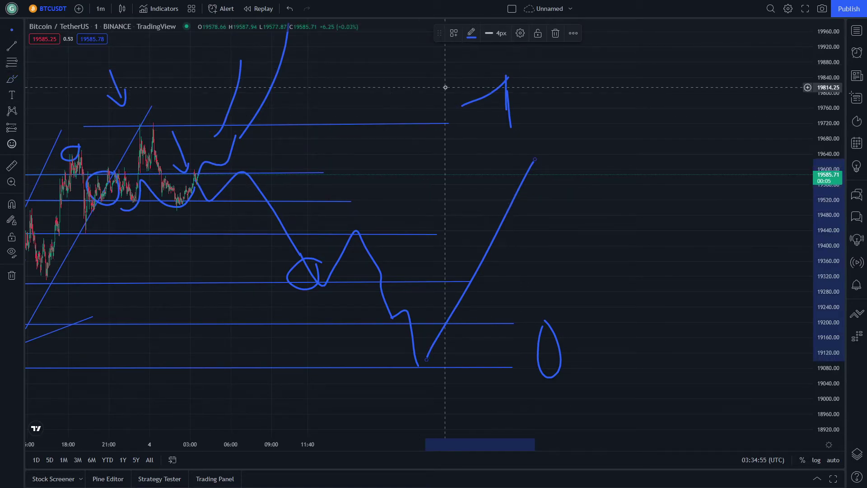
drag(445, 87, 273, 101)
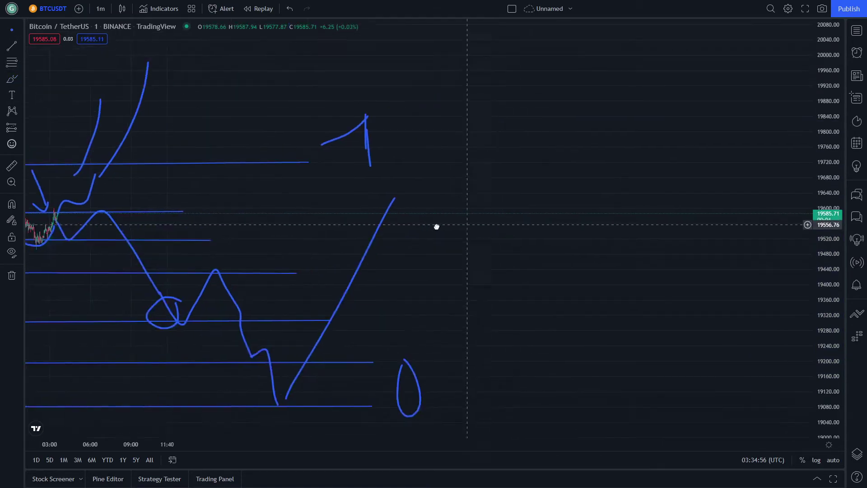
click(12, 78)
drag(254, 366, 246, 355)
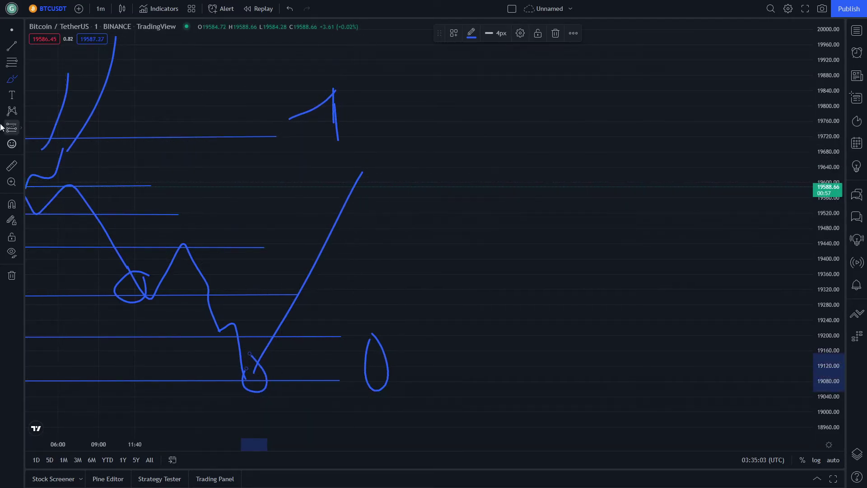
scroll(291, 82, up, 3)
scroll(278, 75, down, 3)
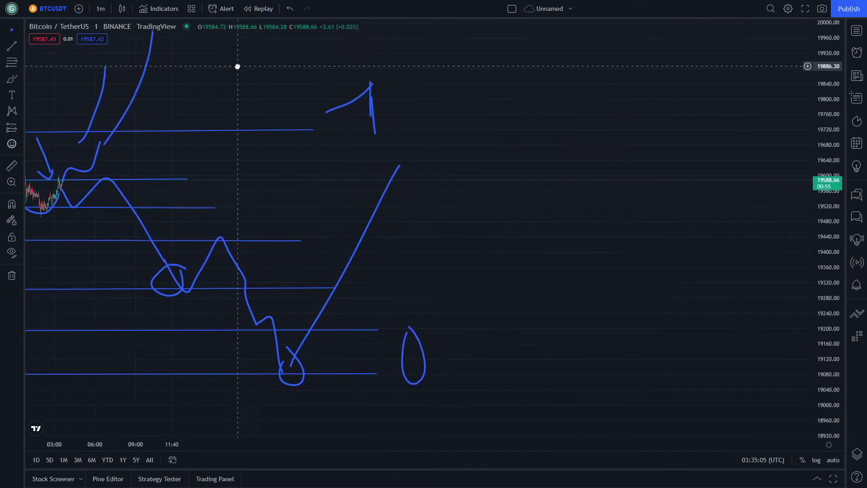
- Pan back to show the candles and re-arm freehand drawing
drag(237, 66, 472, 86)
mouse_move(513, 259)
mouse_down()
mouse_move(426, 215)
mouse_move(451, 230)
mouse_up()
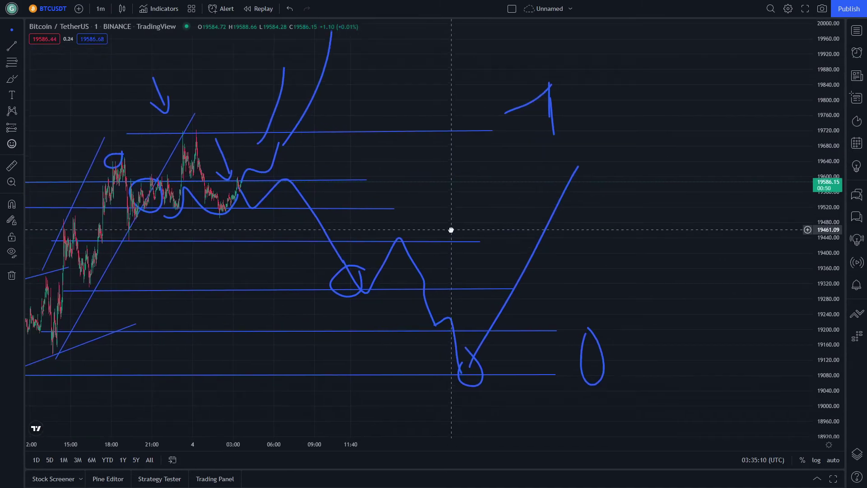
click(11, 78)
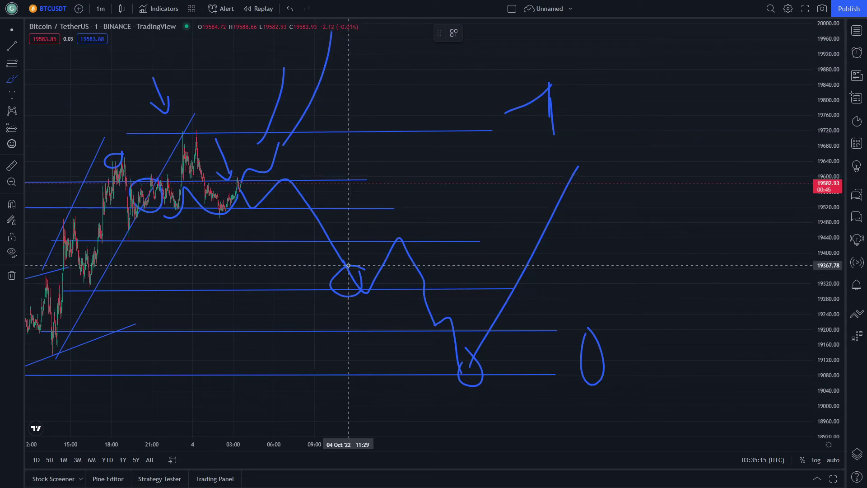
- Brush a tall upward stroke from the trough circle, a small loop near 19340 and a large oval between the lowest levels
drag(349, 274, 400, 22)
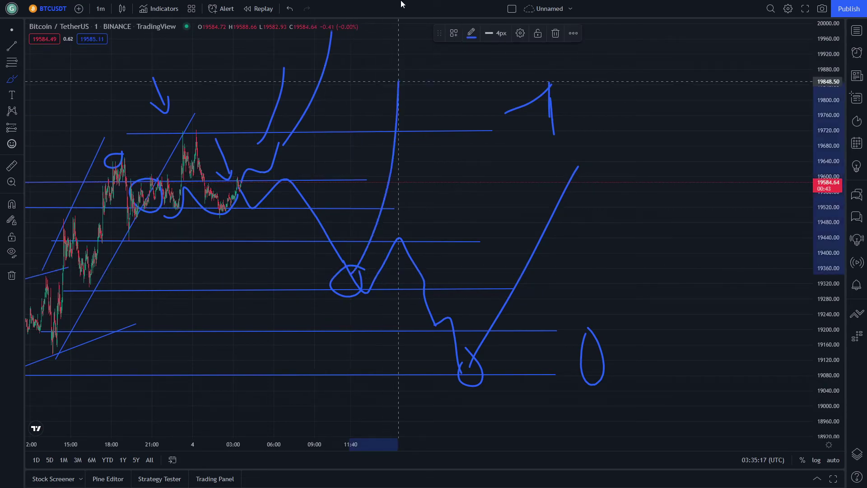
drag(254, 82, 293, 109)
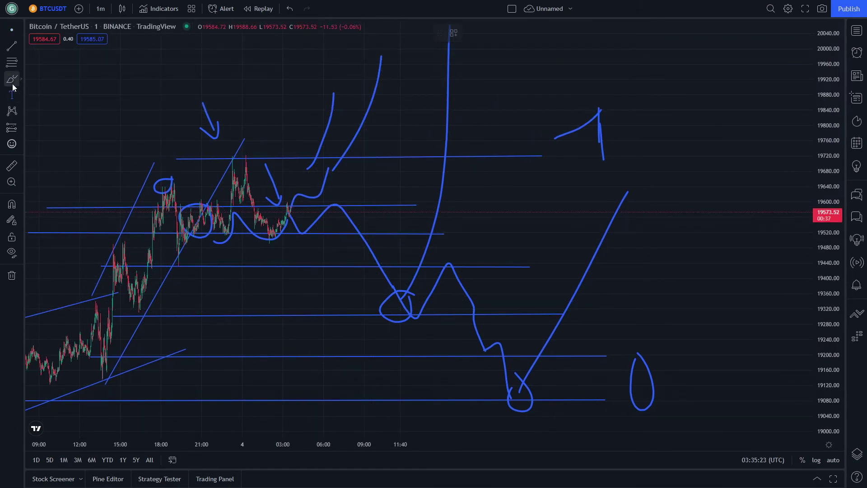
drag(590, 293, 594, 321)
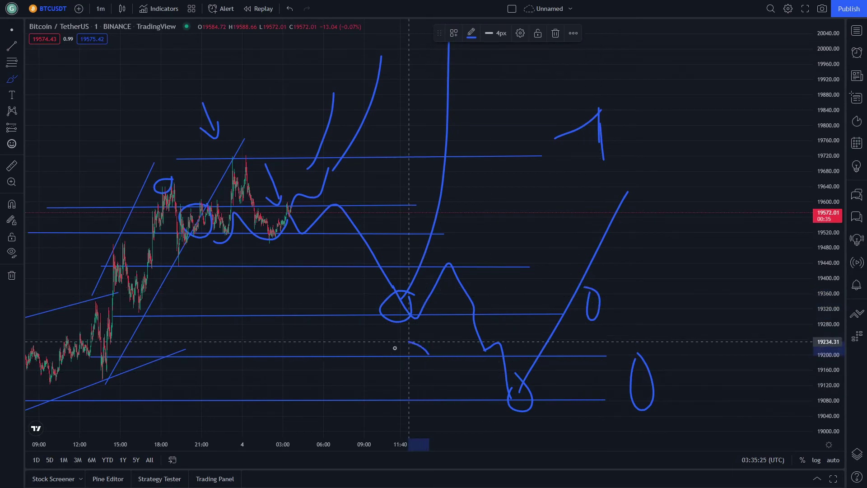
mouse_move(413, 344)
mouse_down()
mouse_move(437, 359)
mouse_move(487, 225)
mouse_up()
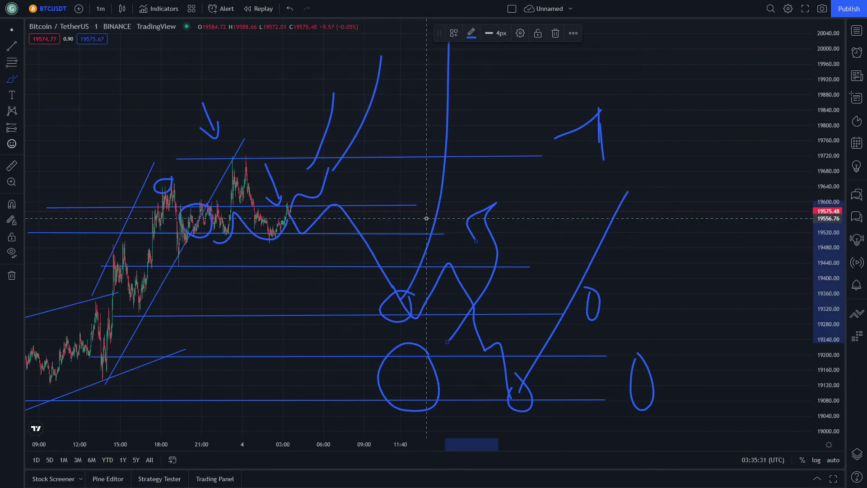
- Add a short horizontal dash near 19470, then pan the chart to recentre the drawings and candles
drag(425, 218, 366, 218)
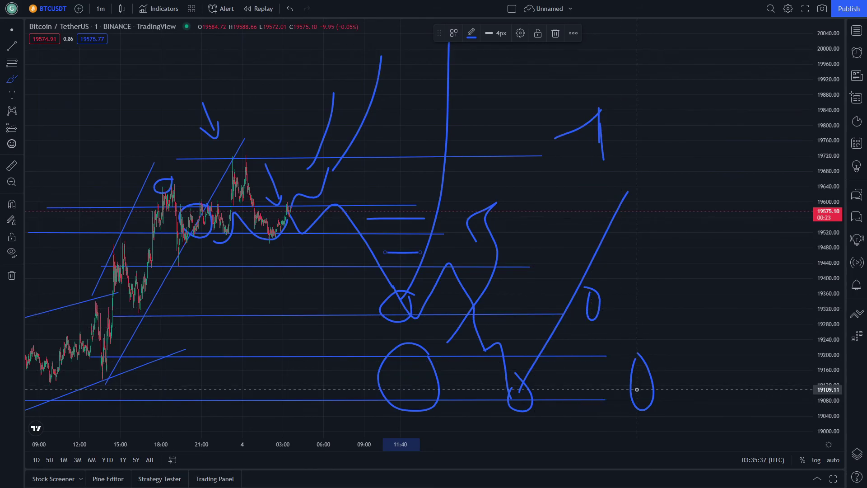
mouse_move(225, 64)
mouse_down()
mouse_move(174, 121)
mouse_move(66, 78)
mouse_up()
drag(358, 110, 385, 110)
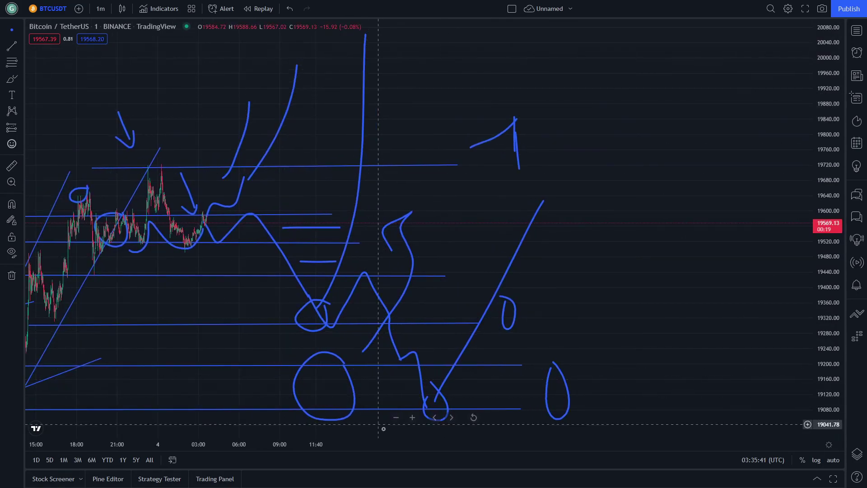
mouse_move(313, 294)
mouse_down()
mouse_move(524, 277)
mouse_move(436, 262)
mouse_move(402, 321)
mouse_move(402, 300)
mouse_up()
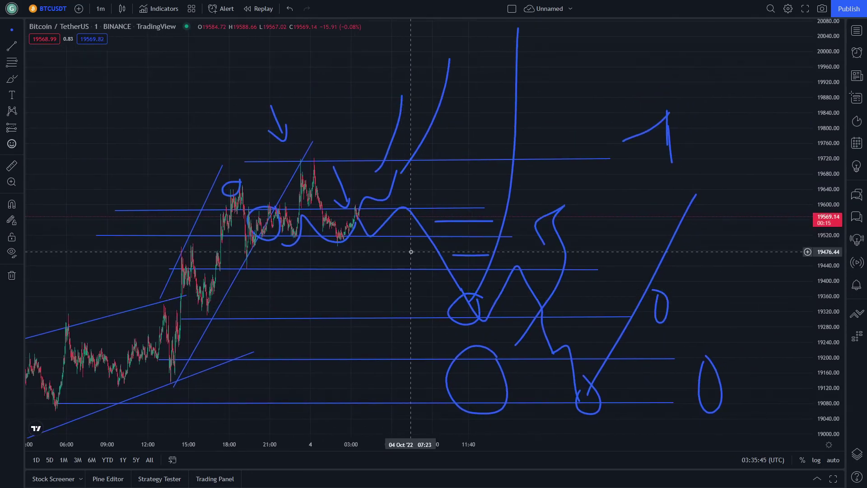